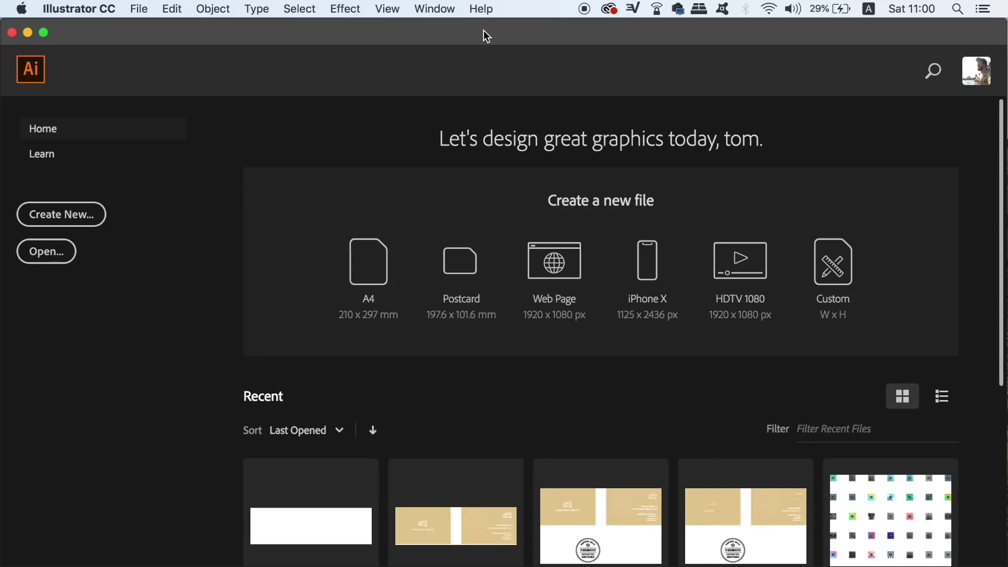
- Create a new 2880 × 1800 px RGB web document from the MacBook Pro 15 Retina preset
left_click(140, 9)
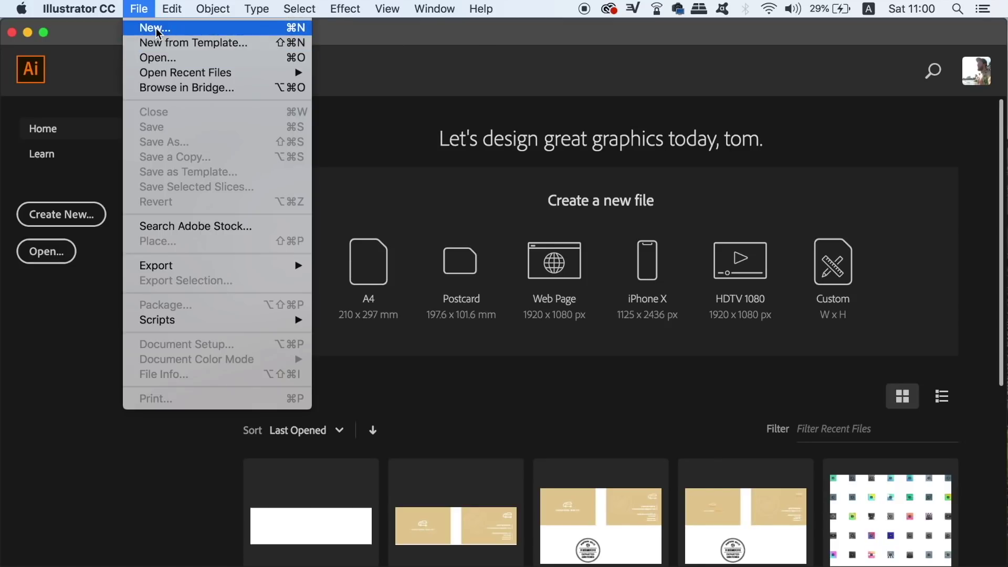
left_click(365, 130)
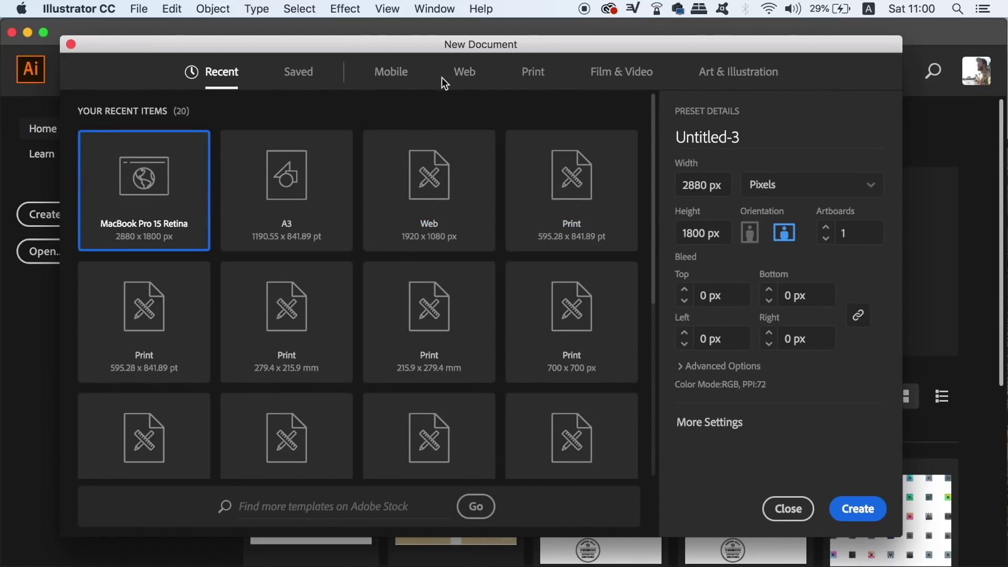
left_click(463, 76)
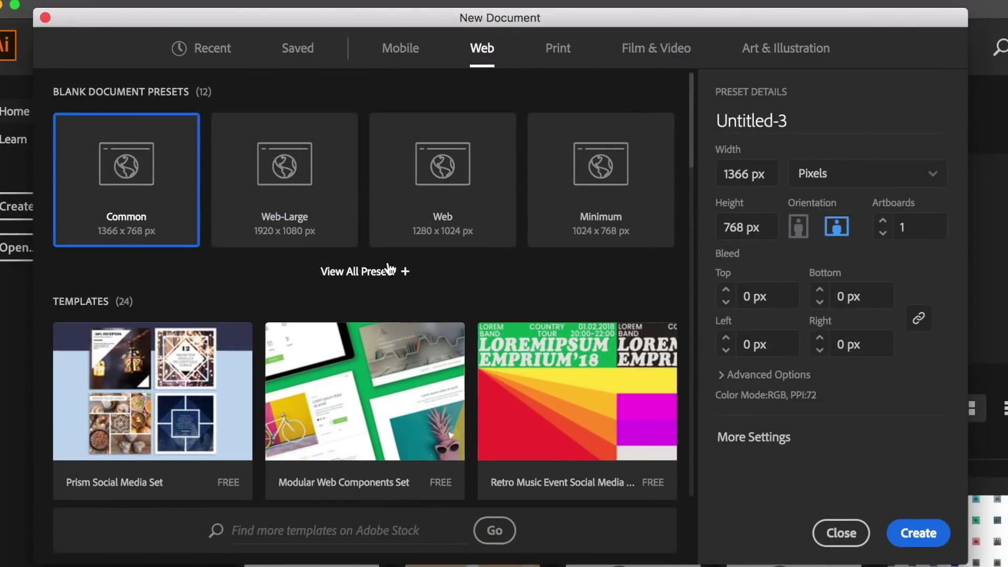
left_click(389, 271)
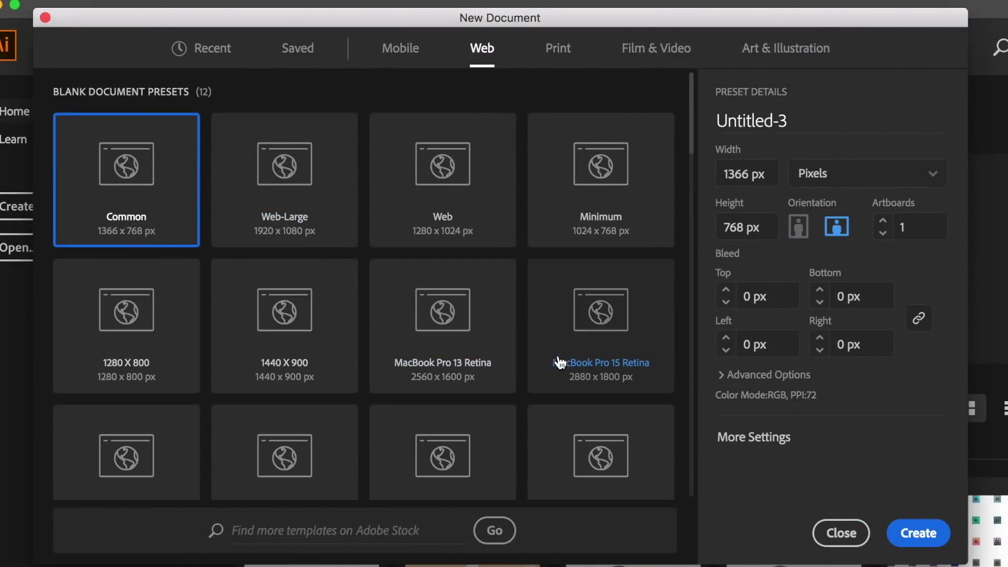
left_click(604, 311)
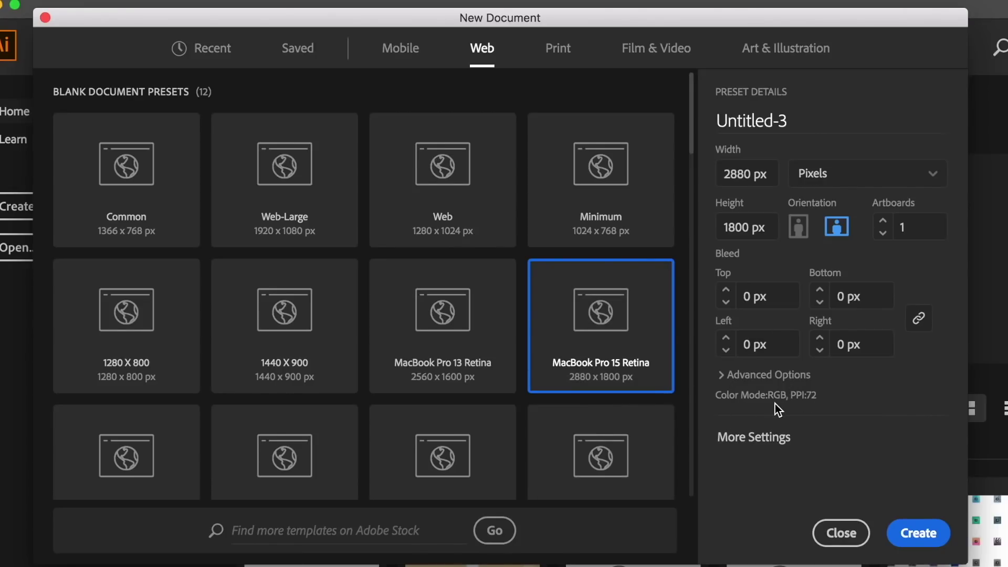
left_click(723, 376)
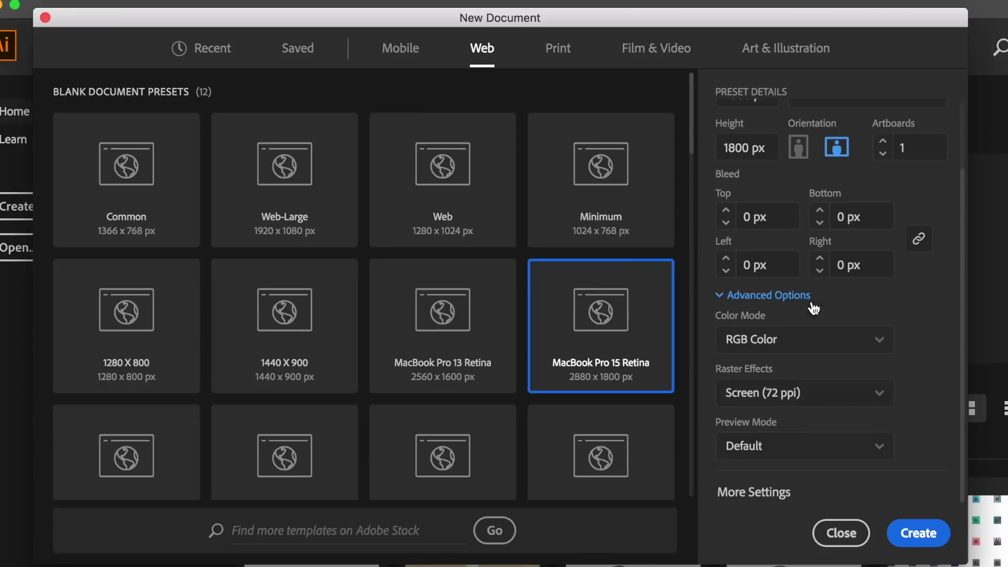
left_click_drag(963, 295, 960, 190)
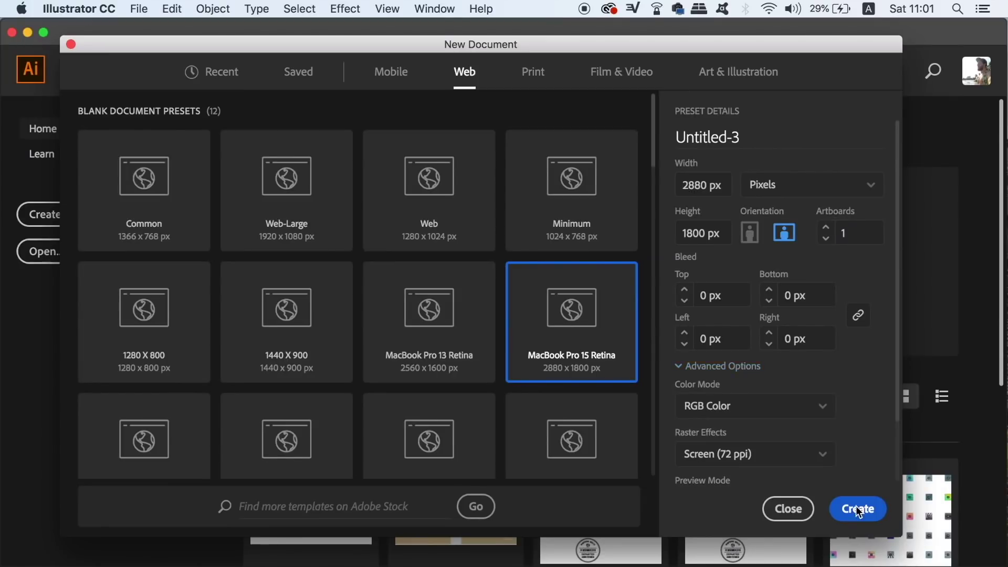
left_click(858, 510)
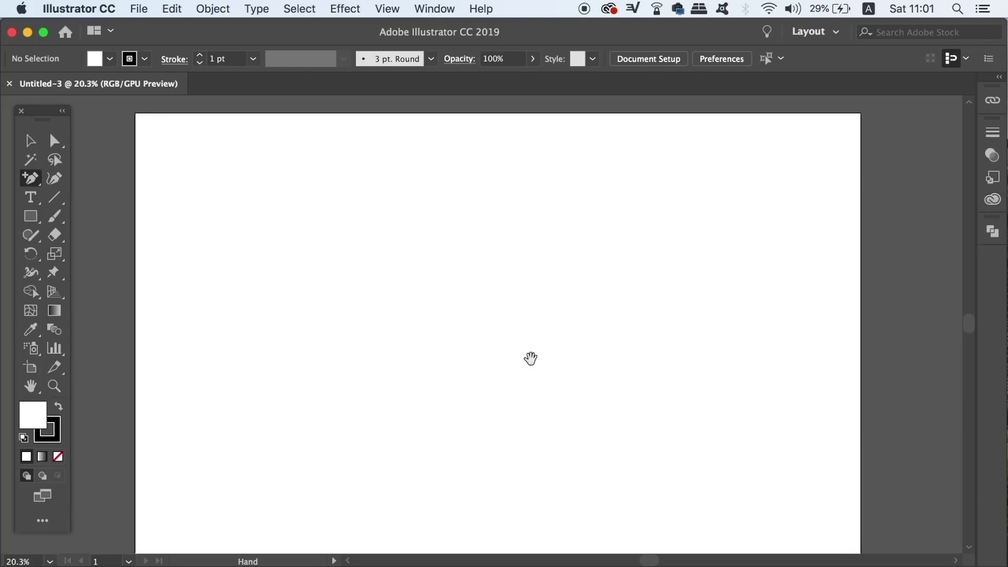
- Set a black fill with no stroke and draw a long thin rounded rectangle across the upper artboard
left_click_drag(531, 344, 490, 344)
scroll(488, 342, "down", 1)
key("shift+x")
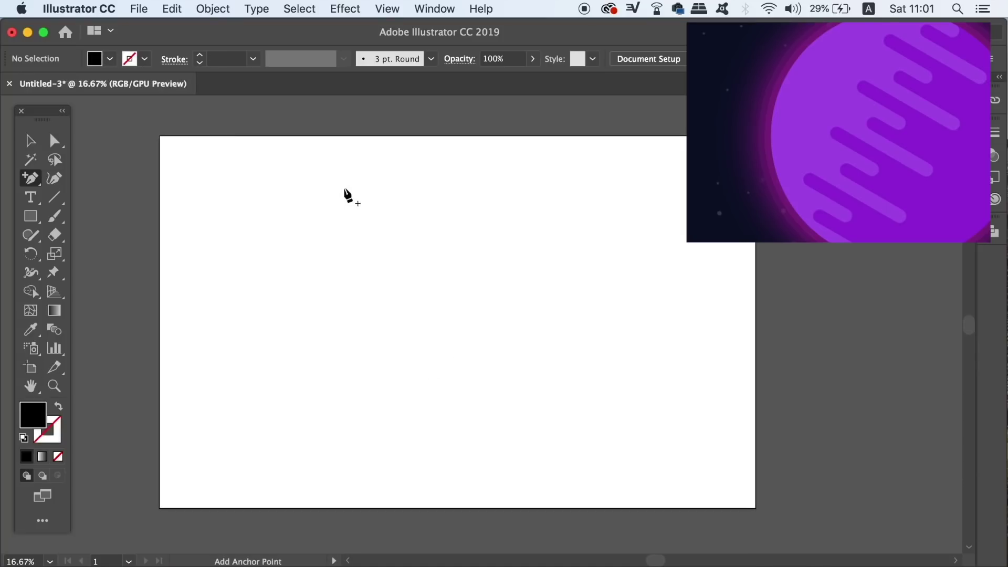
left_click(30, 216)
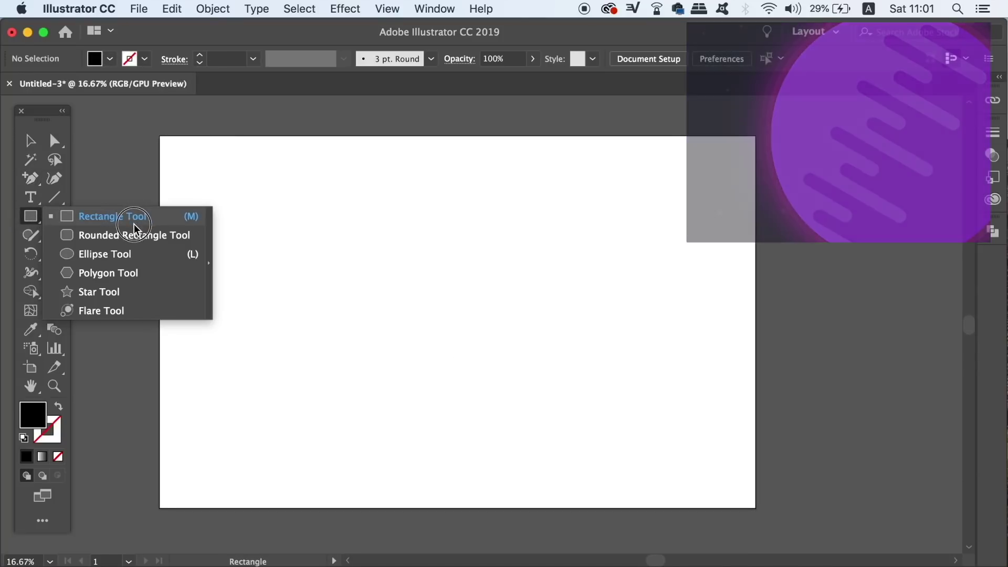
left_click(115, 245)
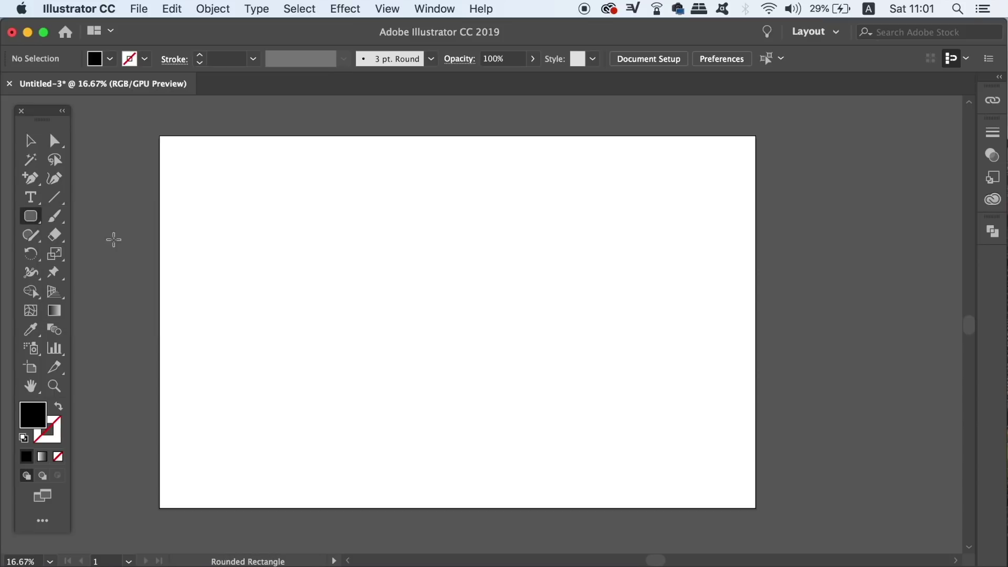
left_click(408, 280)
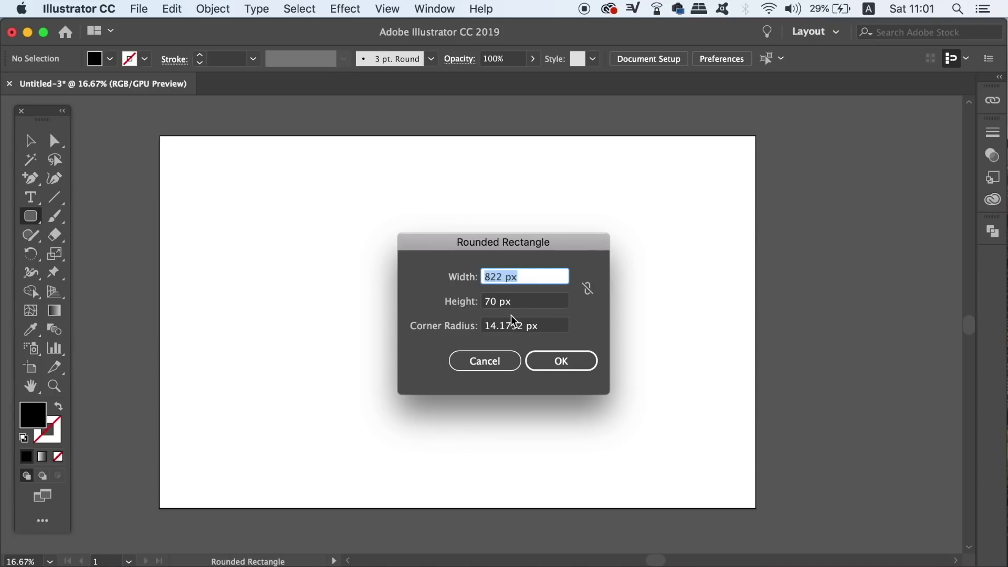
left_click(489, 360)
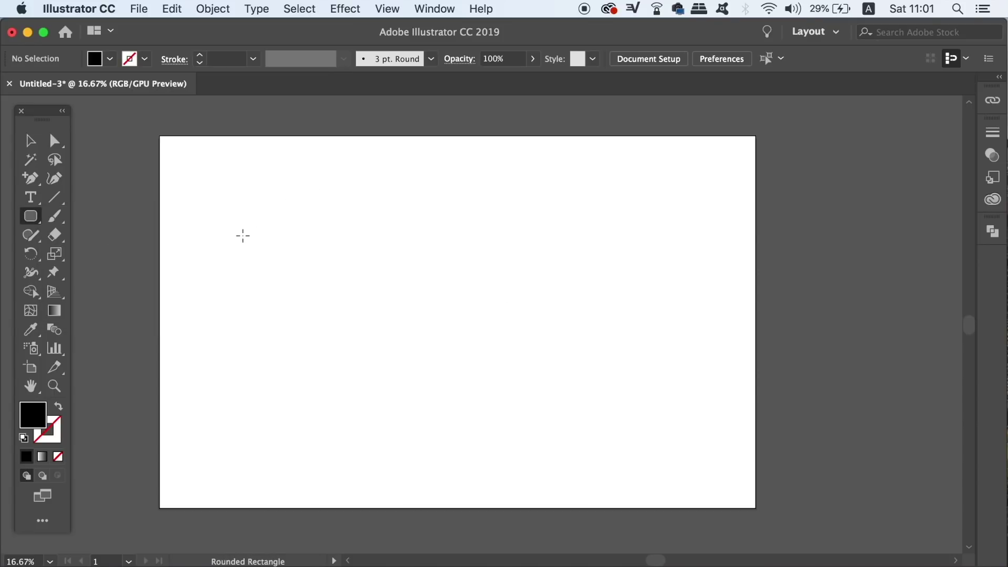
left_click_drag(232, 237, 722, 256)
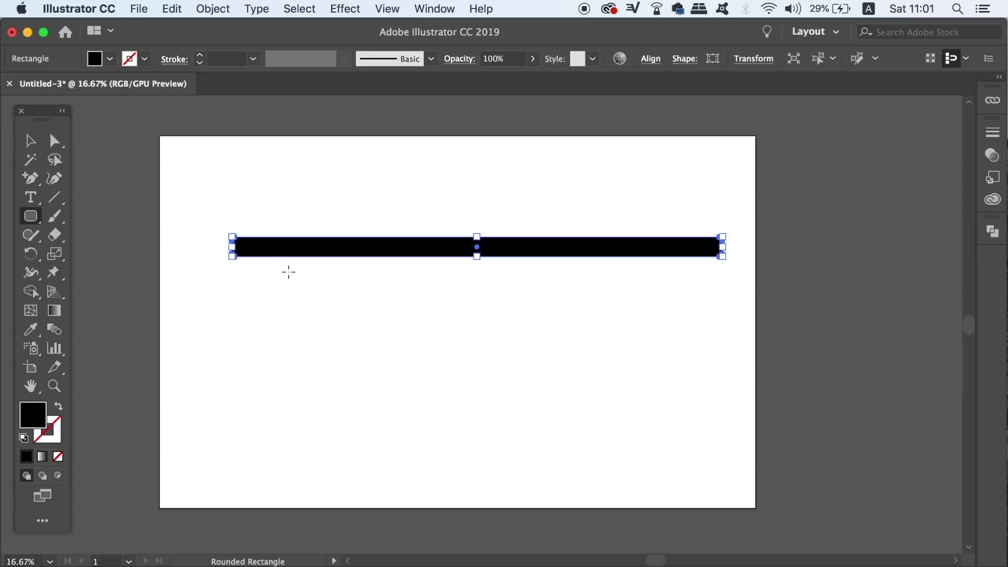
- Drag the corner widget to round the bar fully into pill-shaped ends
key("super+equal")
key("a")
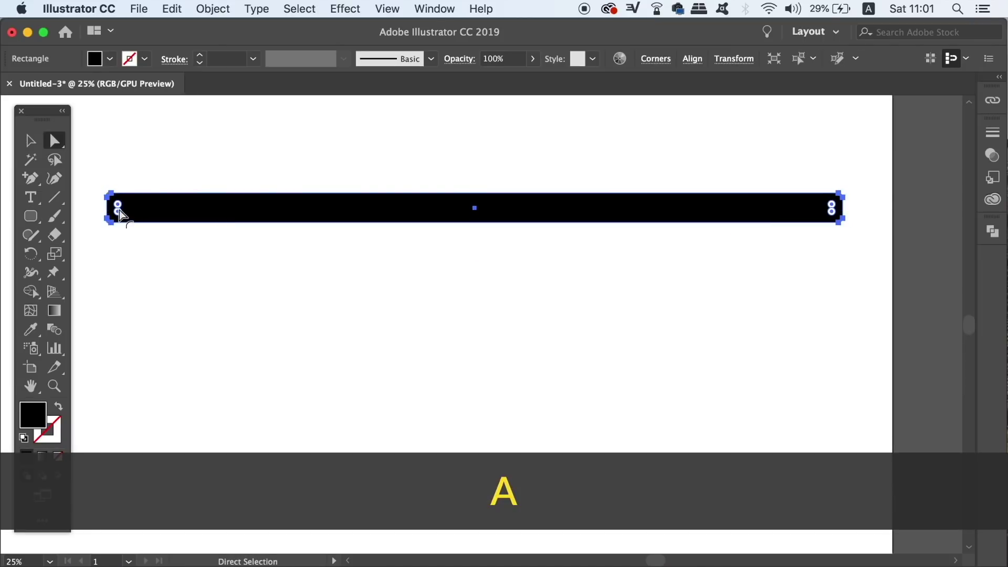
left_click_drag(121, 212, 198, 281)
left_click(200, 284)
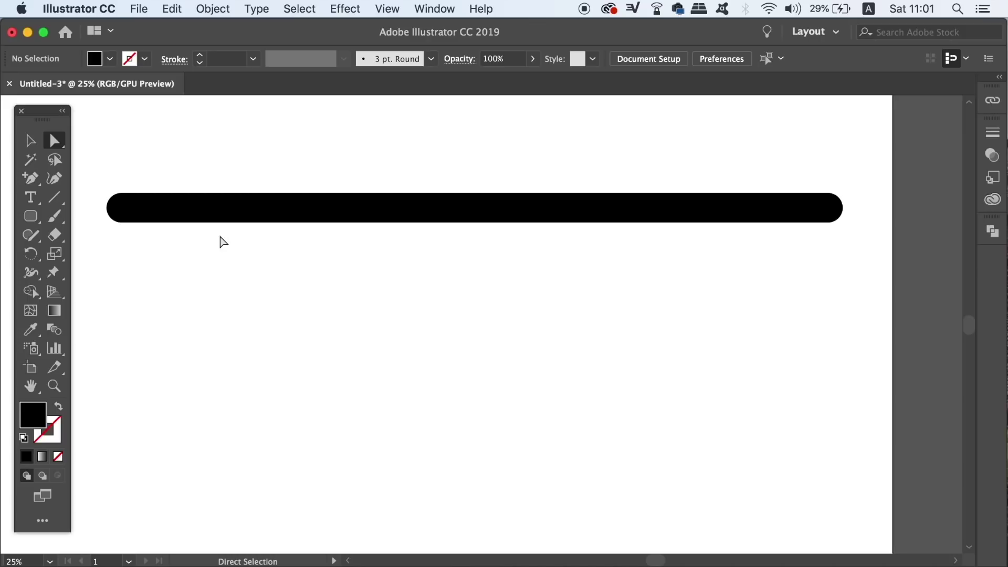
- Alt-drag the pill bar downward to place an identical copy below the original
left_click(230, 214)
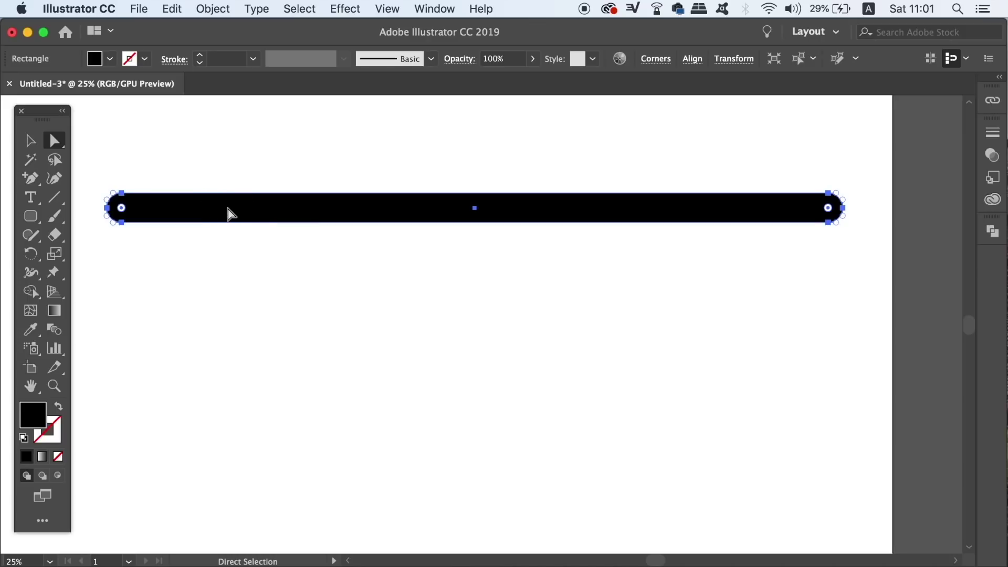
left_click(346, 8)
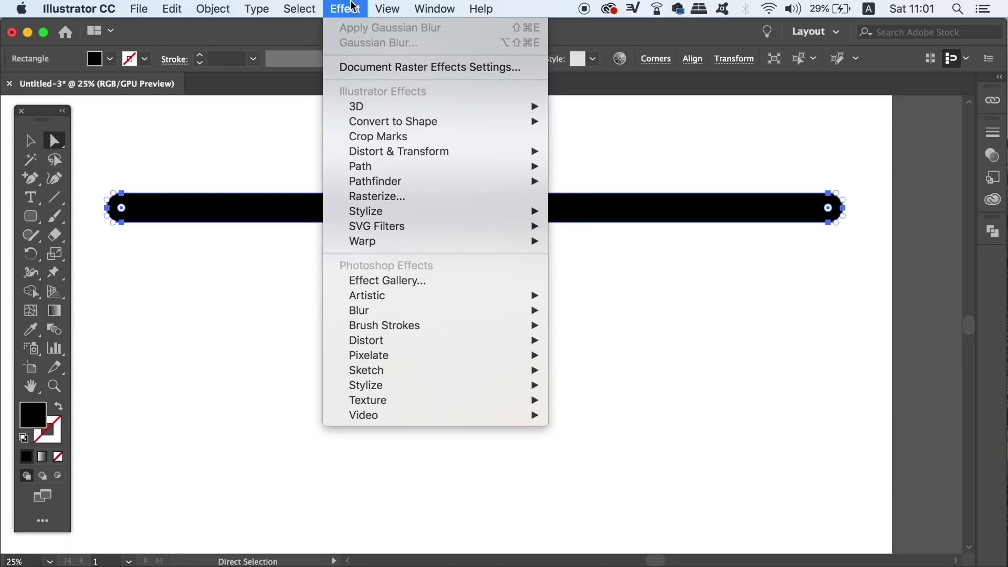
mouse_move(424, 219)
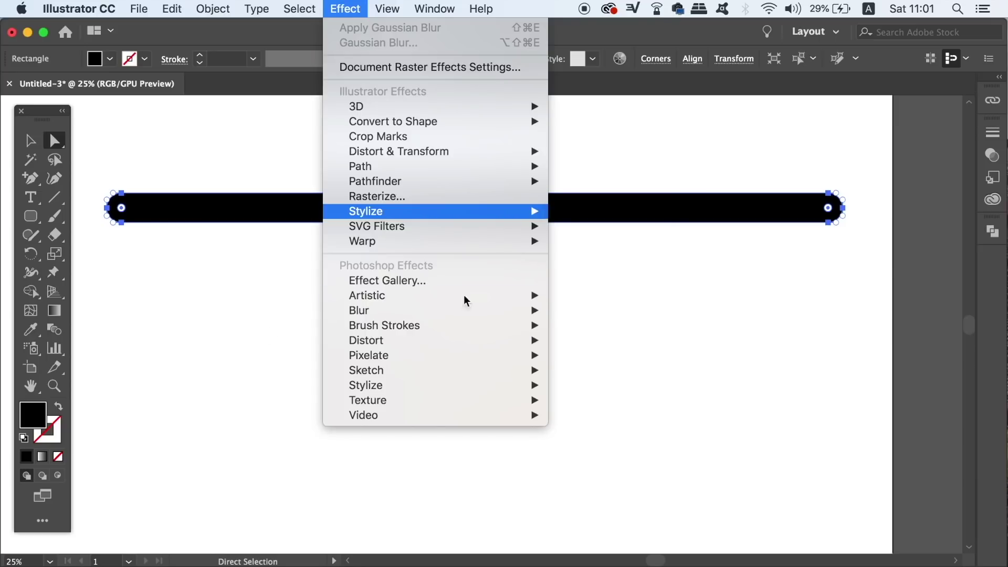
left_click(166, 350)
key("v")
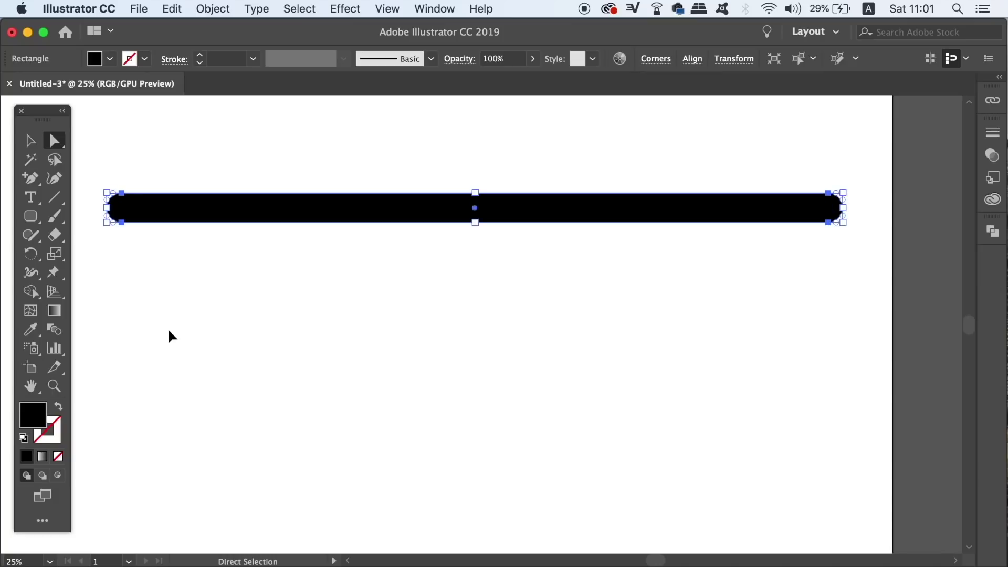
left_click(169, 336)
left_click_drag(173, 328, 300, 329)
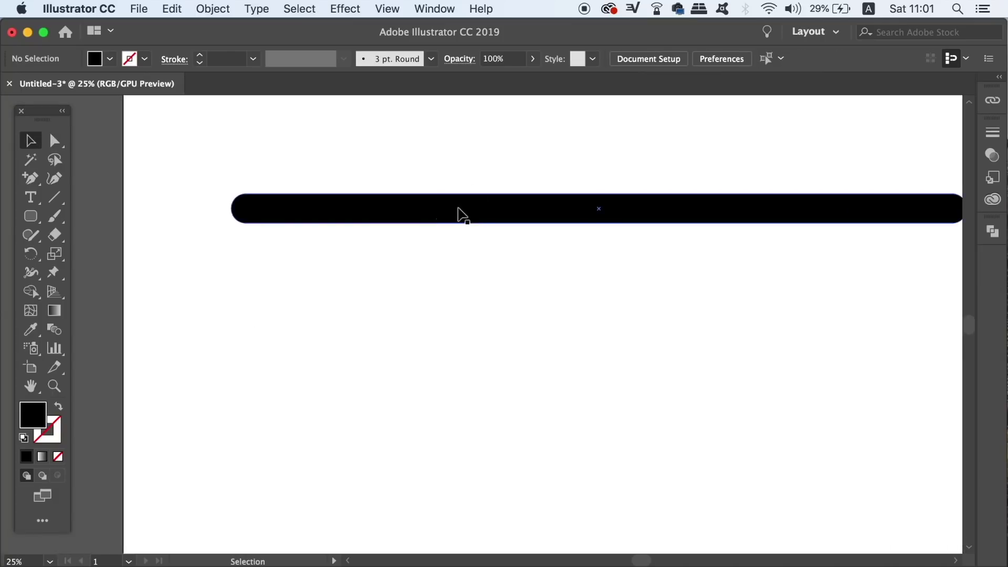
left_click(461, 213)
key("alt")
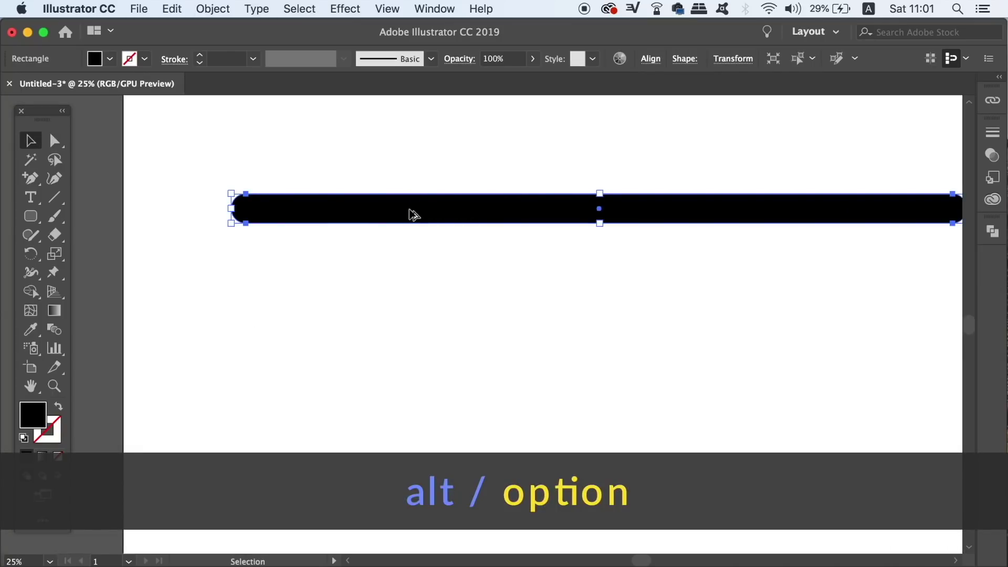
left_click_drag(414, 214, 393, 327)
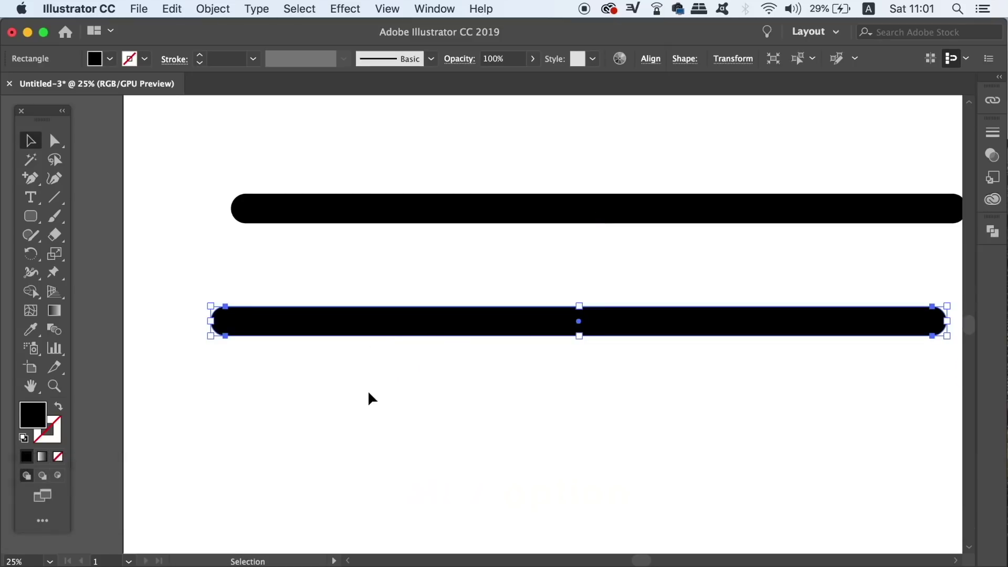
- Turn off Smart Guides and draw a small rectangle on the lower pill bar
left_click(371, 399)
key("m")
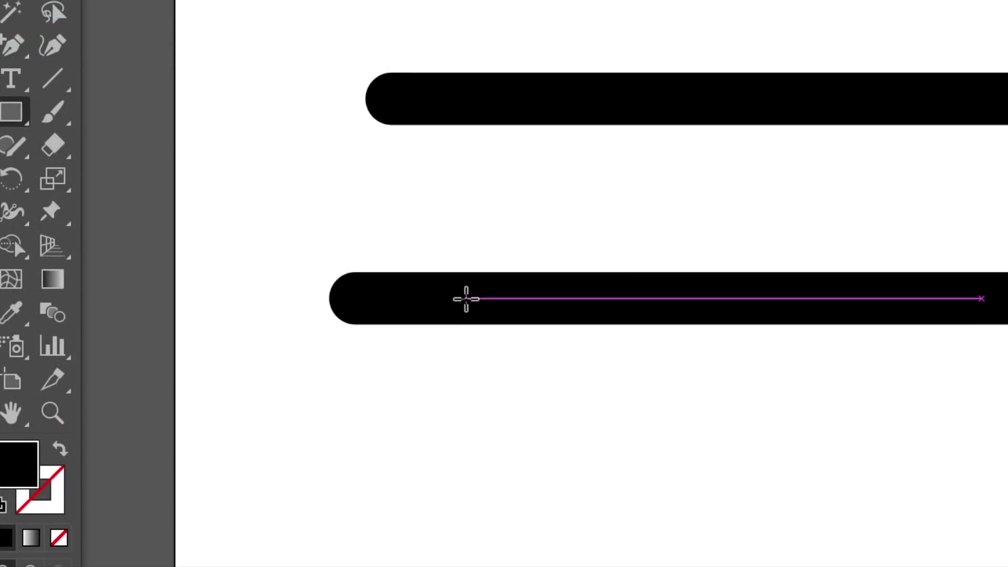
key("ctrl+u")
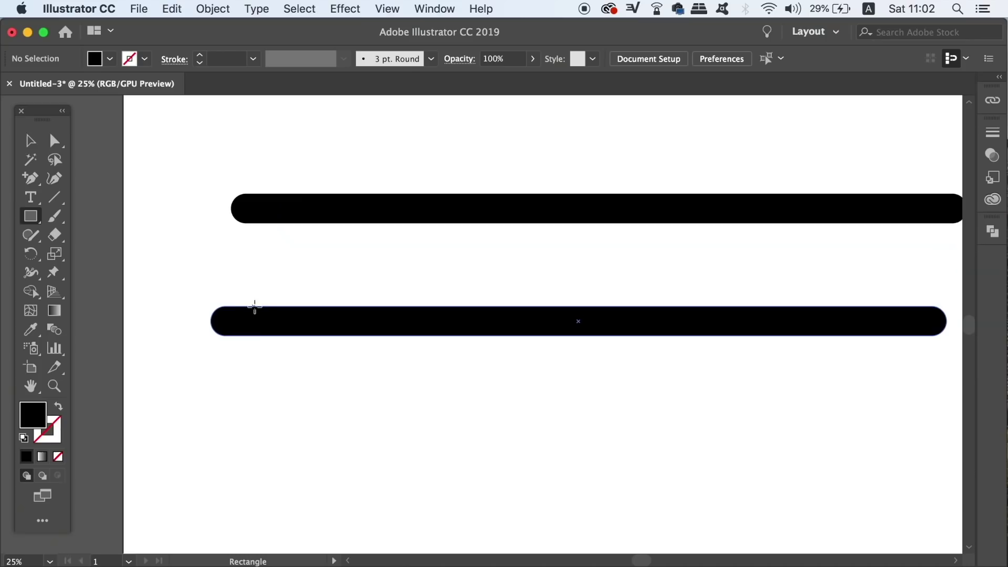
left_click_drag(407, 272, 577, 329)
left_click_drag(349, 341, 350, 336)
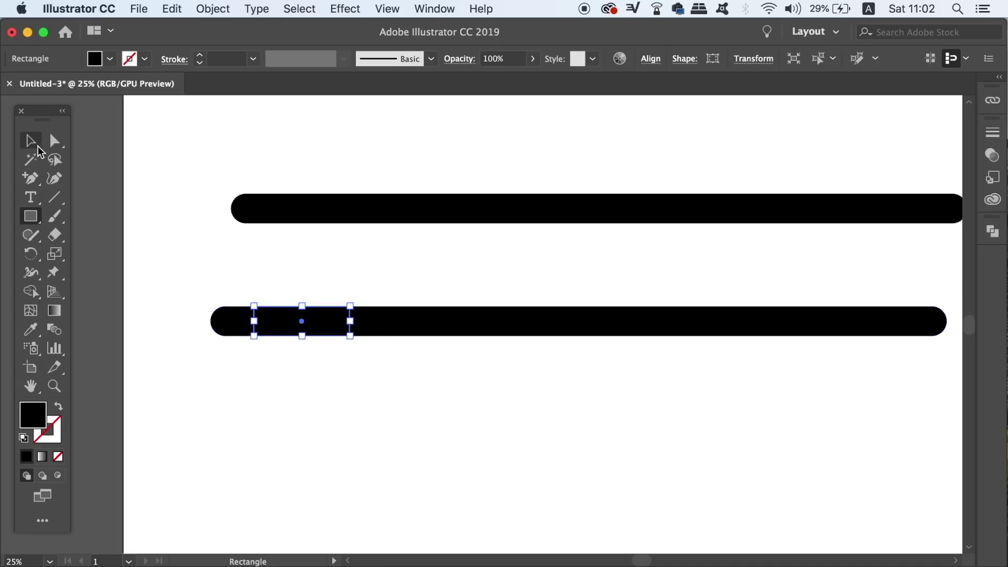
- Stretch the rectangle along the lower bar, slide it left past the bar's end, and select both
left_click(30, 140)
left_click(277, 266)
left_click(309, 322)
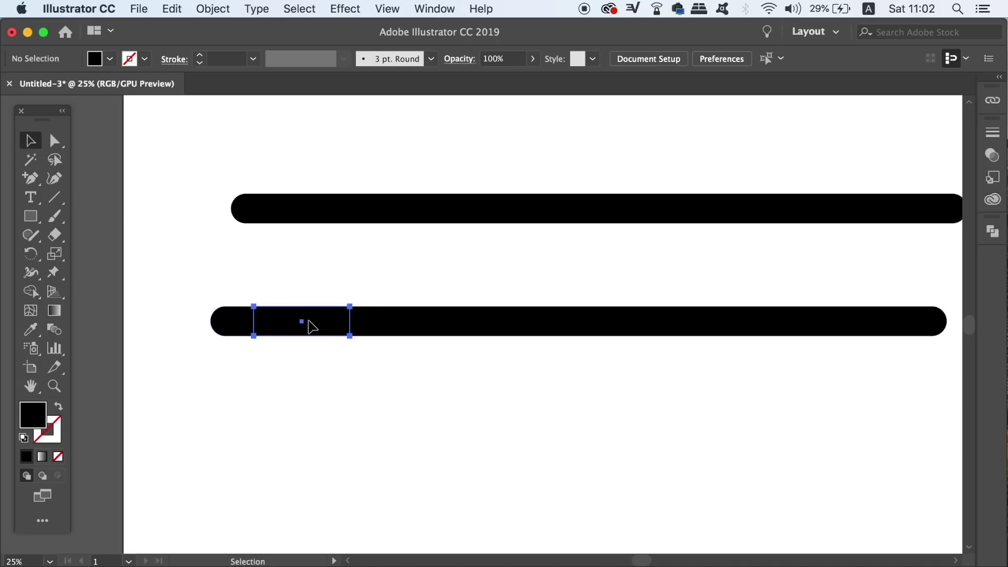
left_click_drag(350, 322, 797, 321)
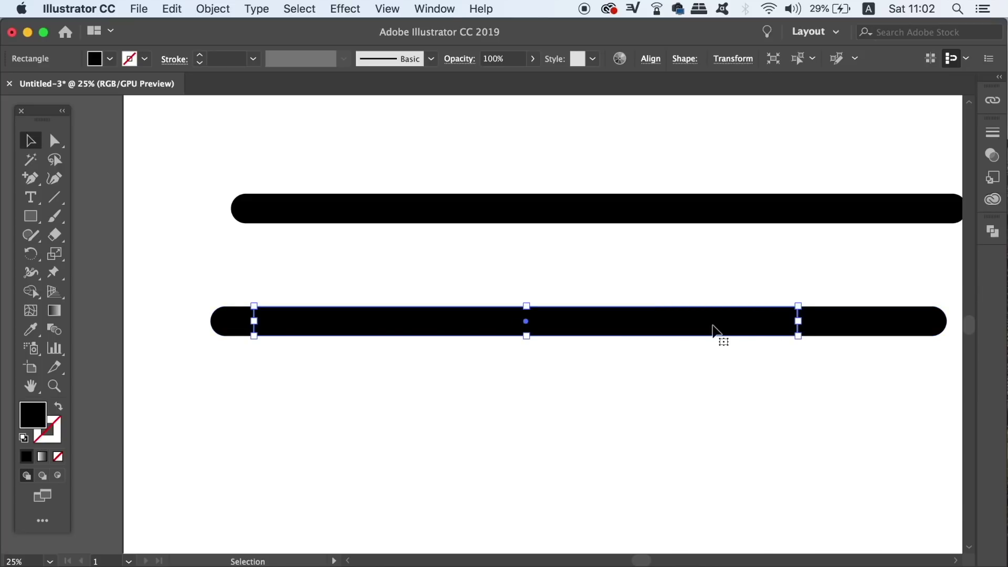
key("super+minus")
key("super+minus")
left_click_drag(580, 326, 379, 370)
left_click_drag(425, 328, 556, 414)
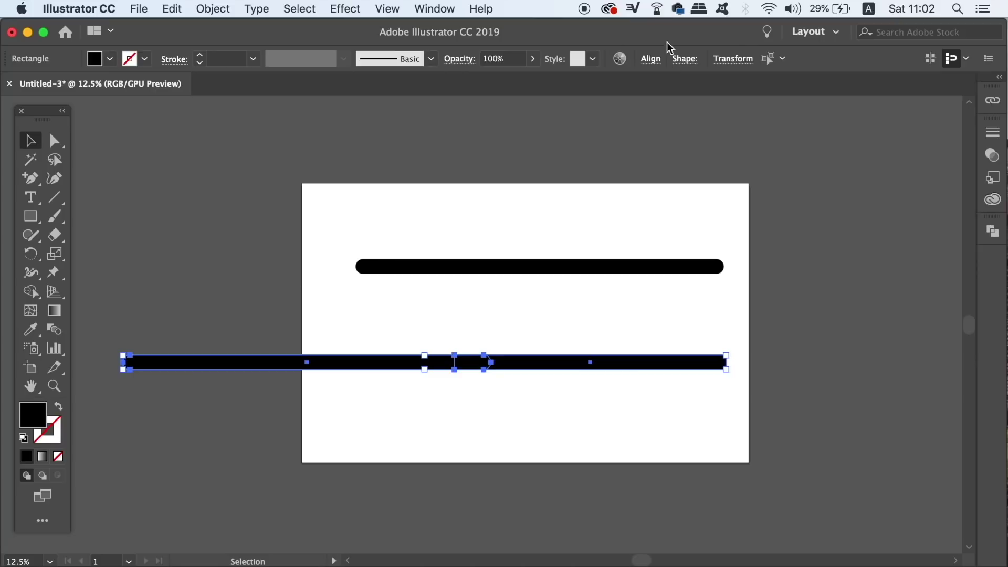
- Vertically center the two lower bars on each other, trying a Minus Front cut then undoing it
left_click(651, 60)
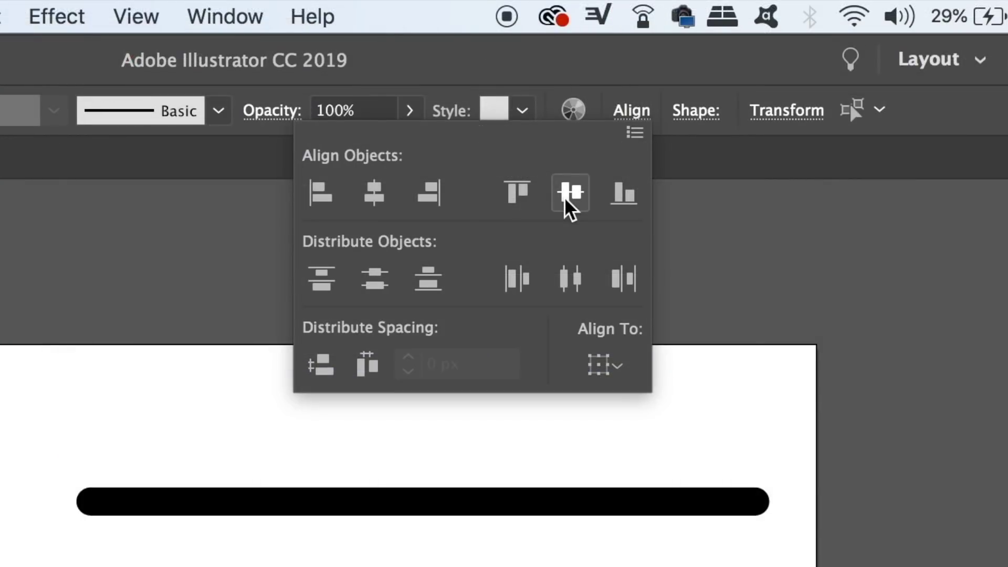
left_click(565, 198)
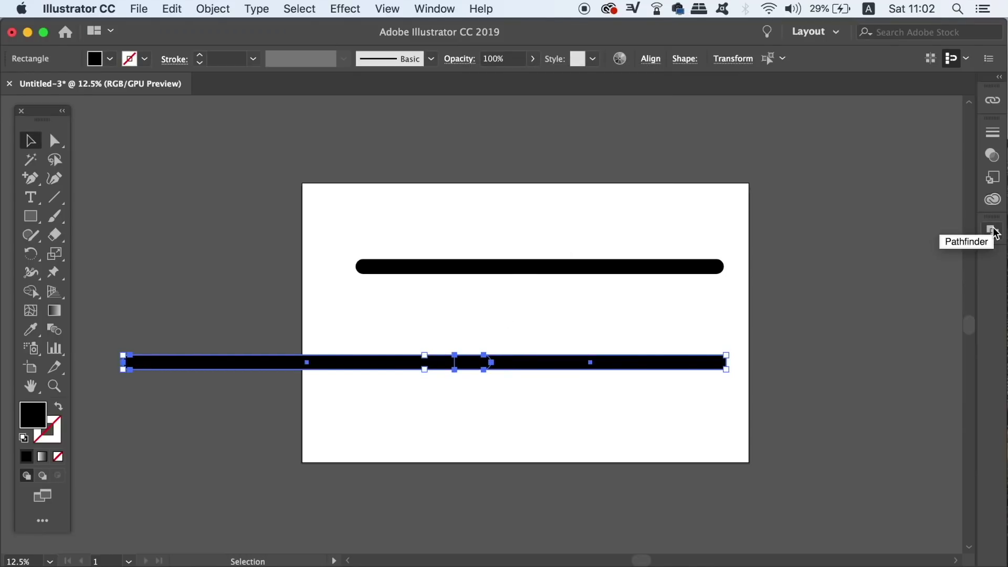
left_click(994, 232)
left_click(435, 8)
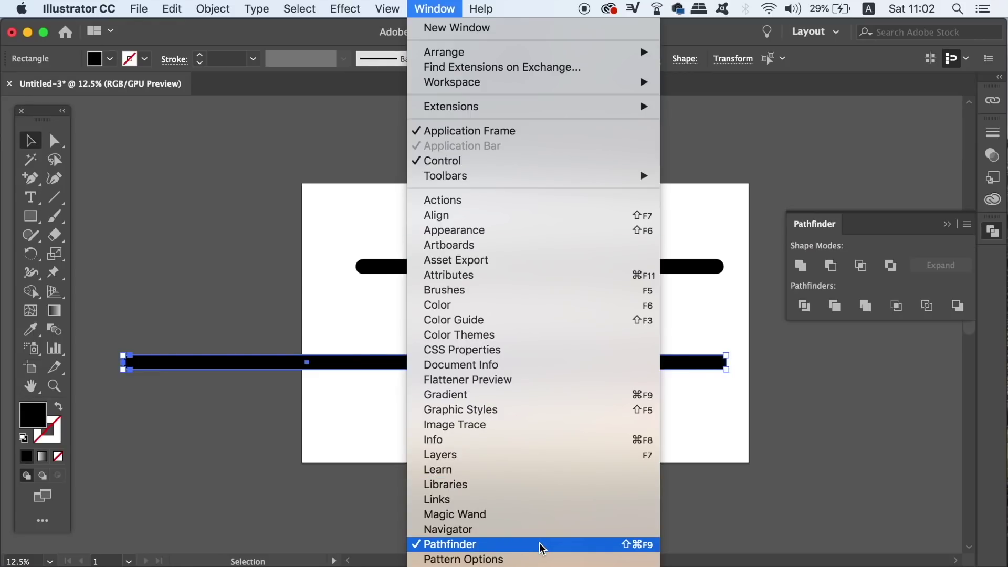
left_click(937, 247)
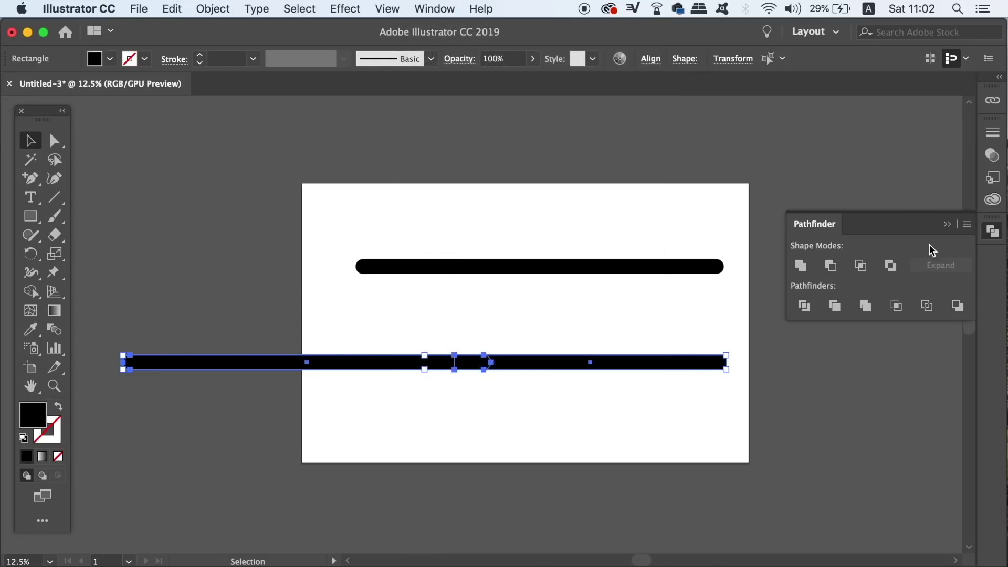
left_click(831, 267)
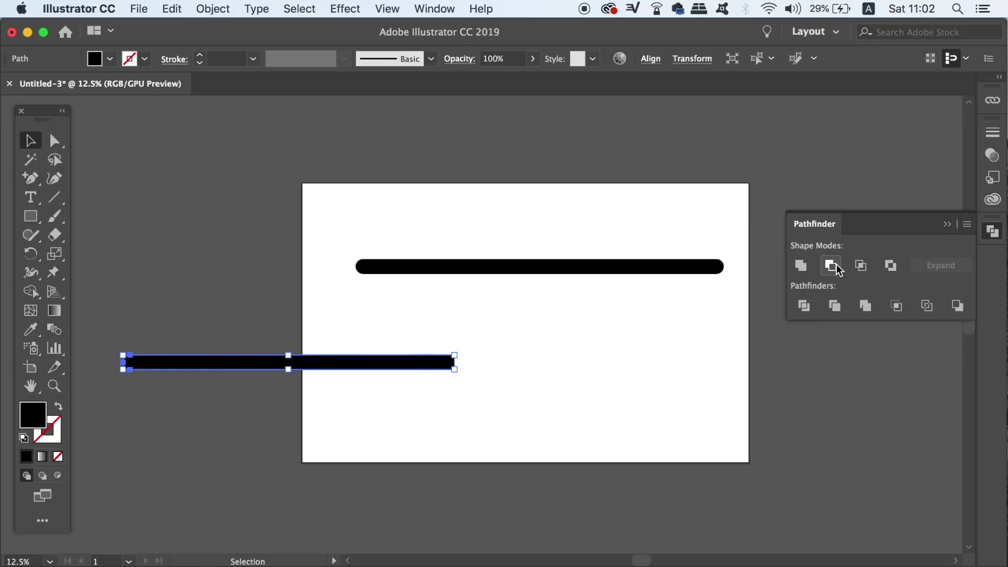
key("super+z")
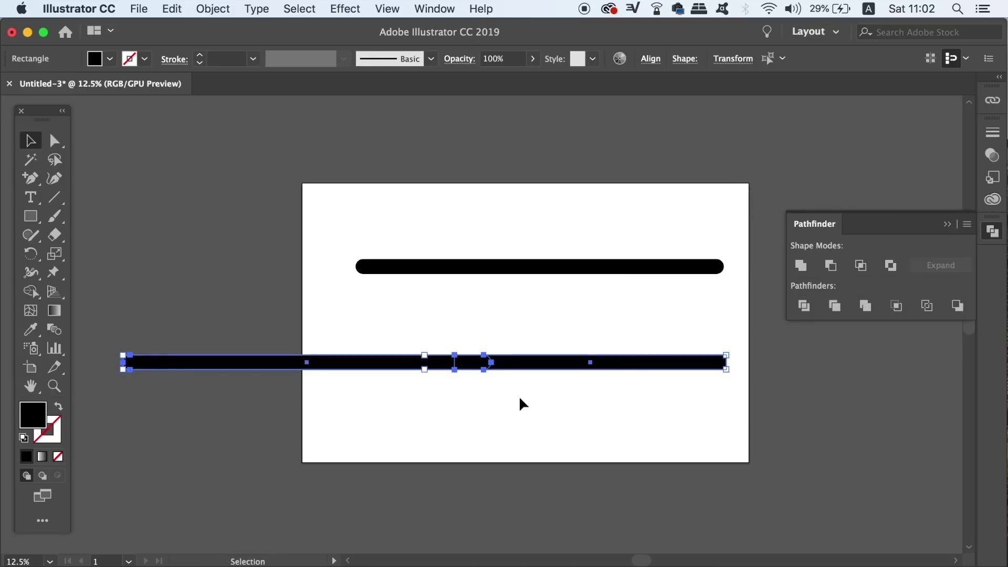
left_click(520, 403)
- Bring the left lower bar to front and reselect both bars for the Pathfinder panel
left_click(394, 365)
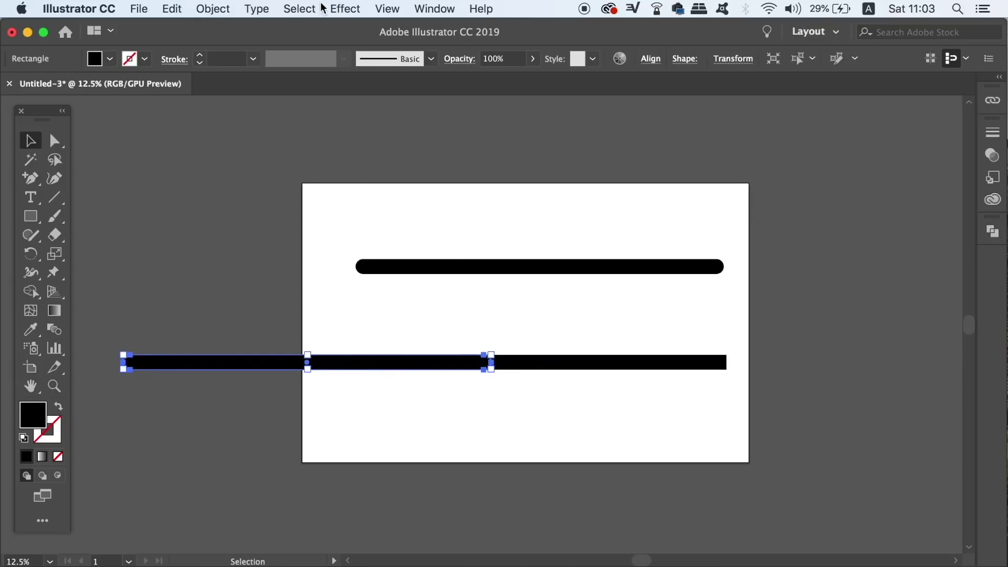
left_click(225, 9)
mouse_move(237, 43)
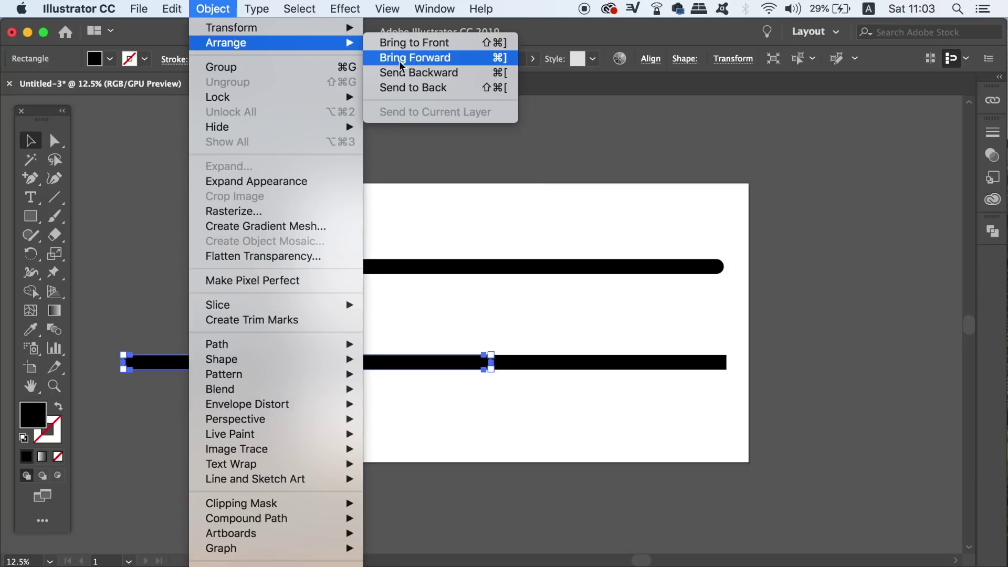
left_click(429, 48)
left_click(429, 407)
left_click(620, 297)
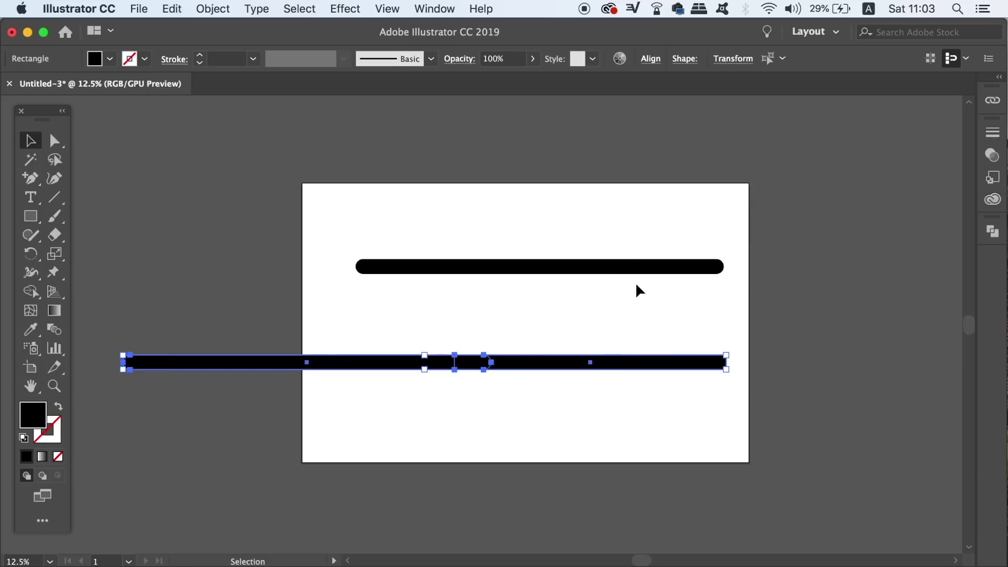
left_click(992, 232)
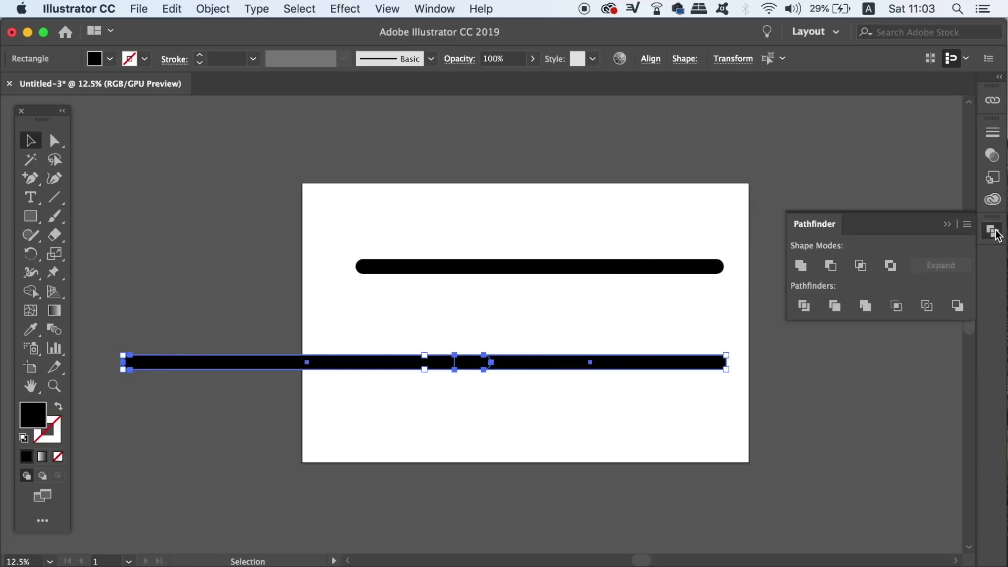
- Apply Minus Front and move the notched bar up under the top bar
left_click(837, 271)
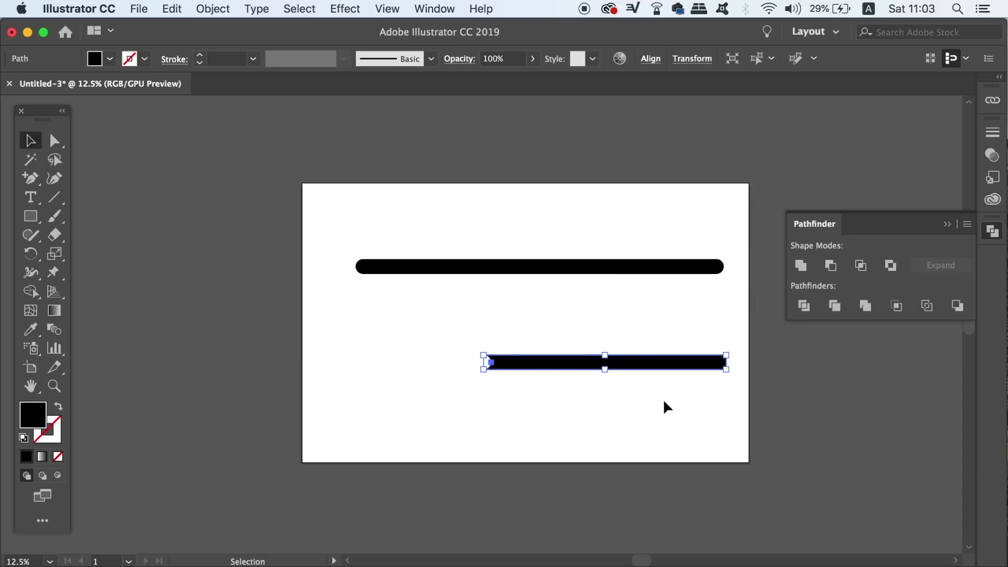
left_click(655, 416)
key("super+equal")
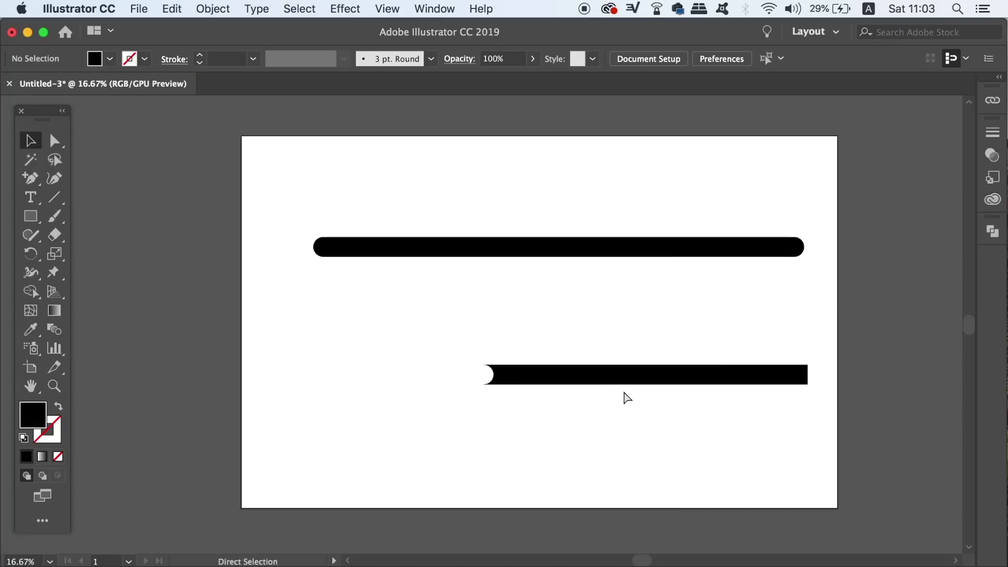
left_click_drag(596, 379, 509, 272)
- Alt-drag copies of the top bar and the notched bar one row lower
left_click(483, 326)
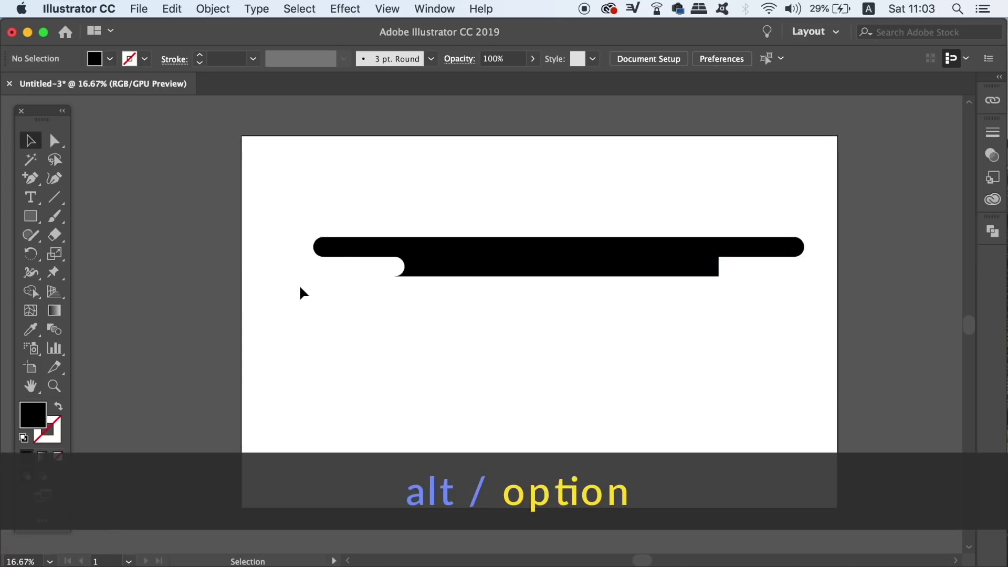
left_click(337, 254, "alt")
left_click_drag(351, 254, 387, 293)
left_click(385, 387)
left_click(465, 274)
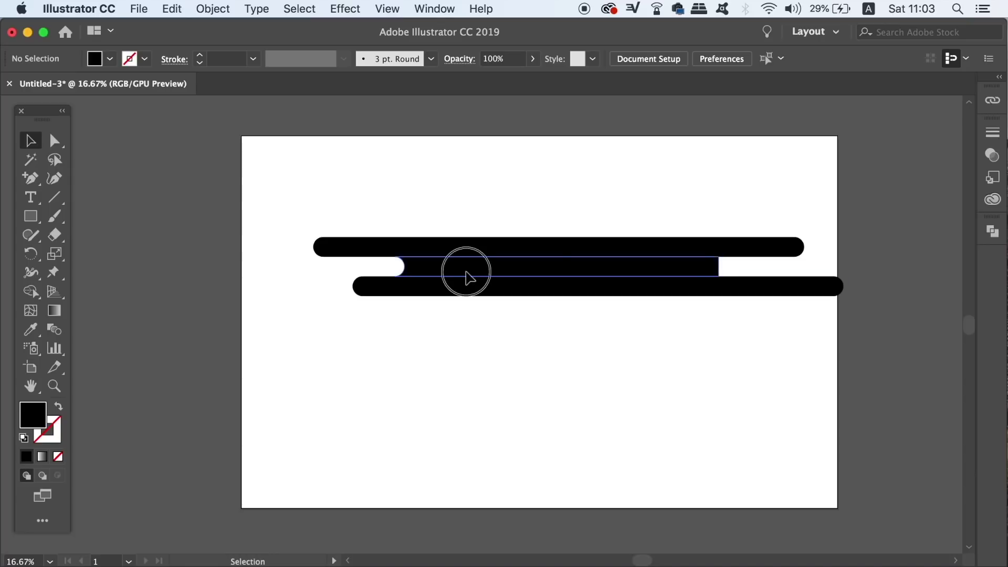
left_click_drag(441, 274, 504, 316)
left_click(505, 377)
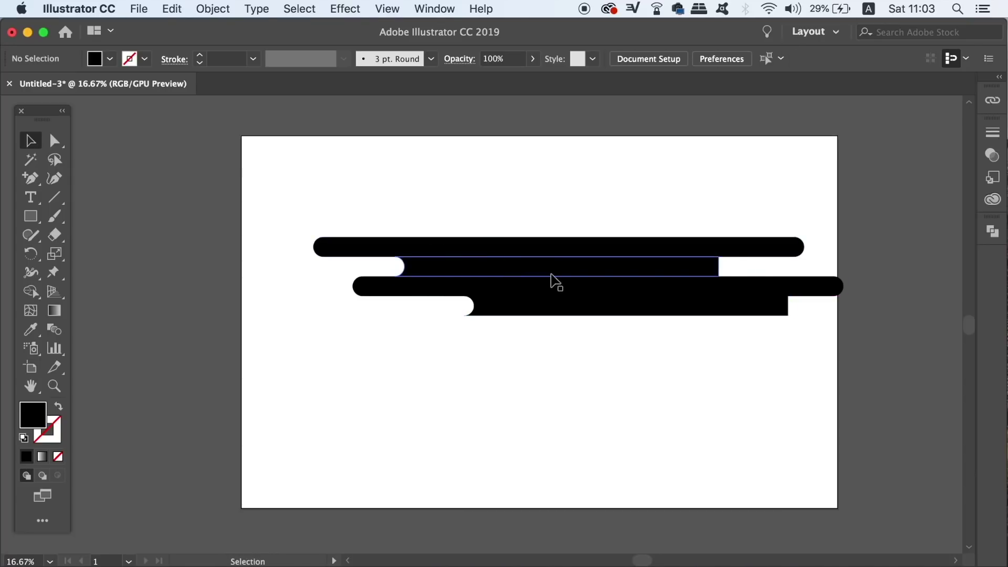
- Select all the stripe pieces and move them up toward the artboard top
key("super+minus")
key("space")
left_click_drag(440, 352, 409, 354)
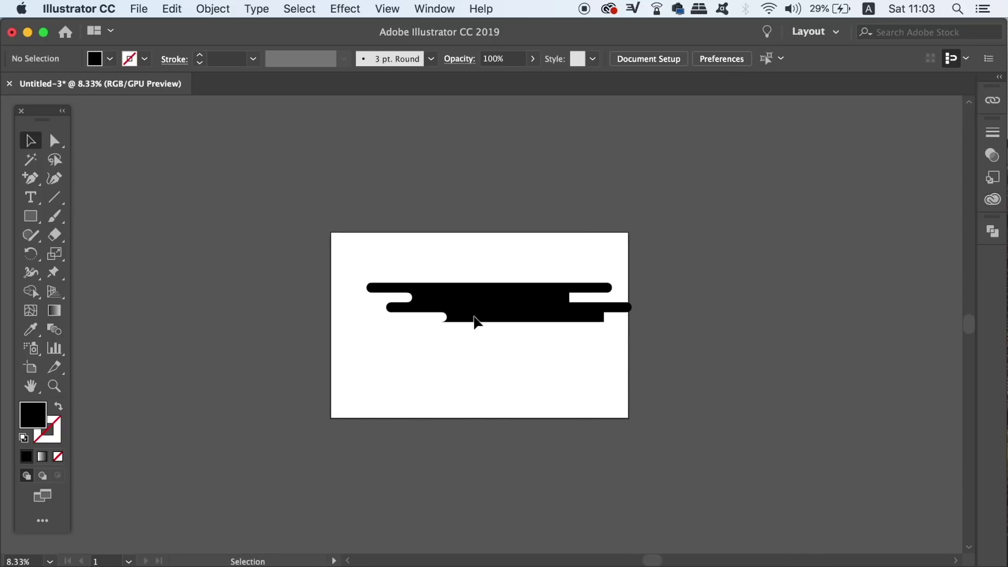
left_click(710, 241)
key("super+a")
left_click_drag(484, 311, 490, 268)
key("super+plus")
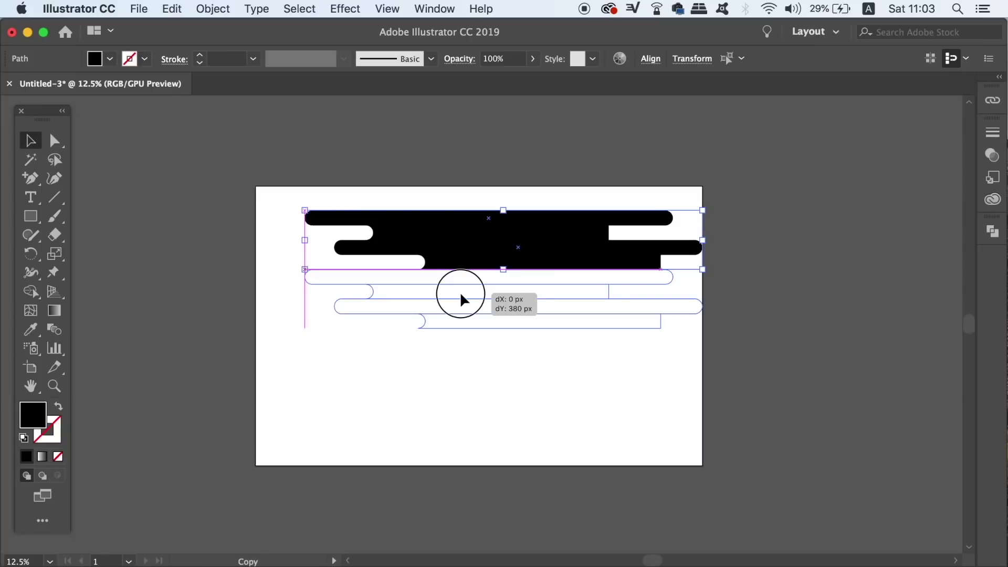
- Copy the stripe unit 380 px lower and repeat the copy twice with Cmd+D
left_click_drag(460, 292, 460, 297)
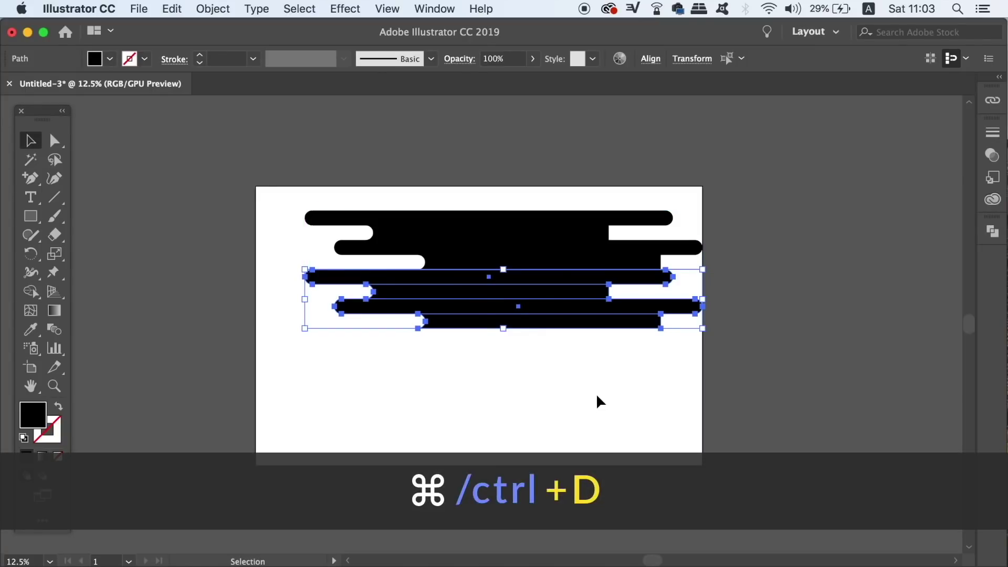
key("super+d")
key("super+d")
key("super+d")
key("super+minus")
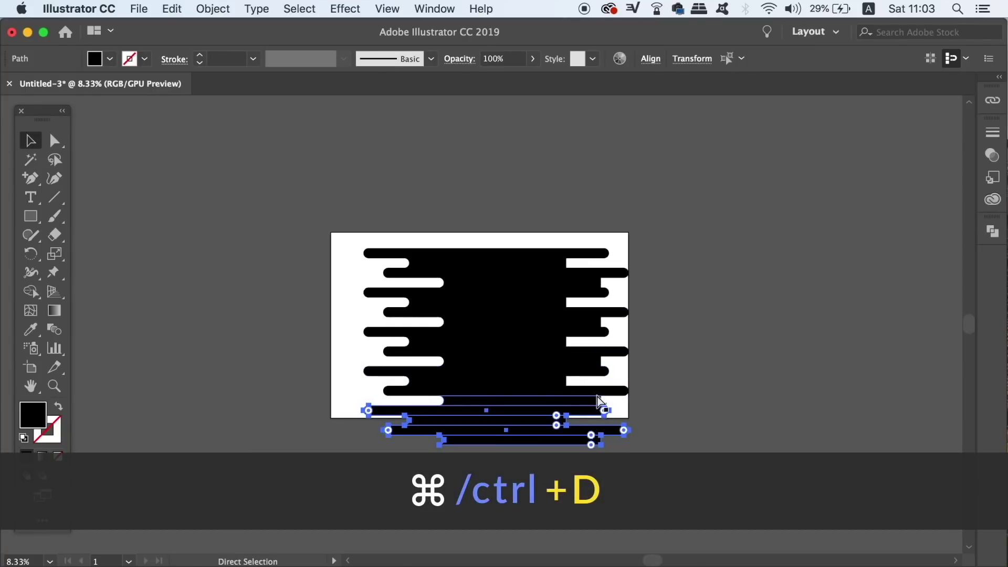
key("super+d")
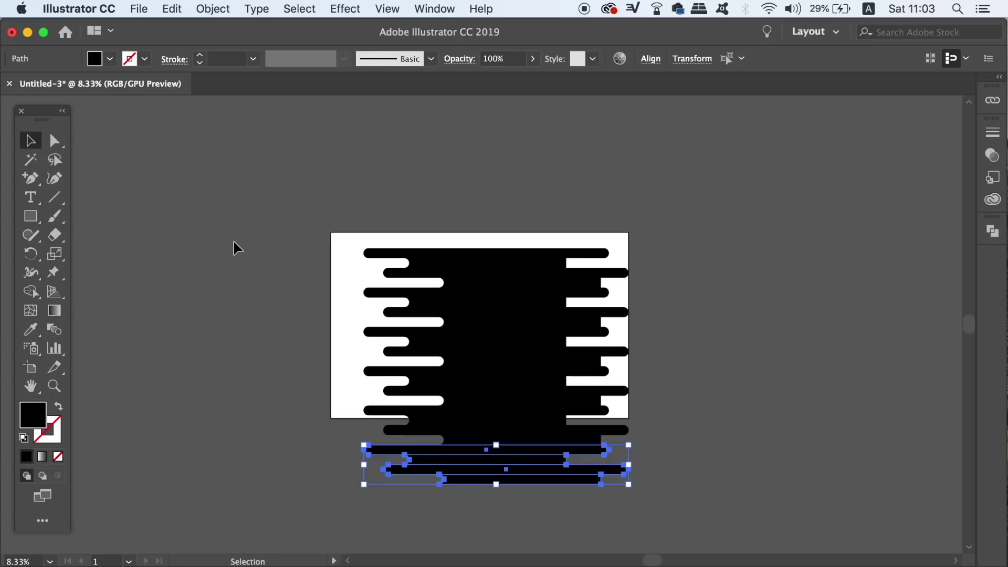
left_click(234, 243)
- Move all the stripes right of the artboard and unite them into one black shape
key("super+a")
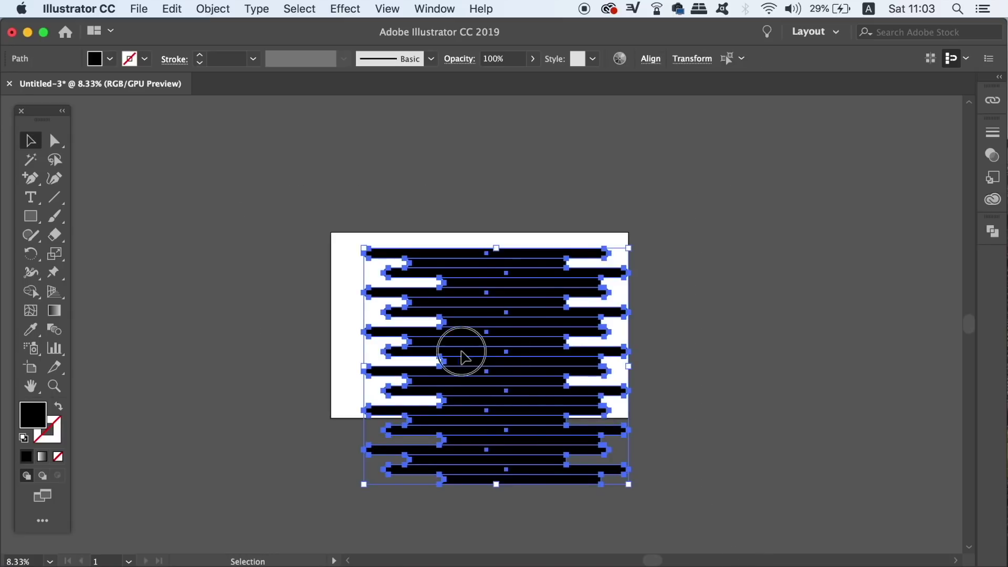
left_click_drag(462, 358, 756, 289)
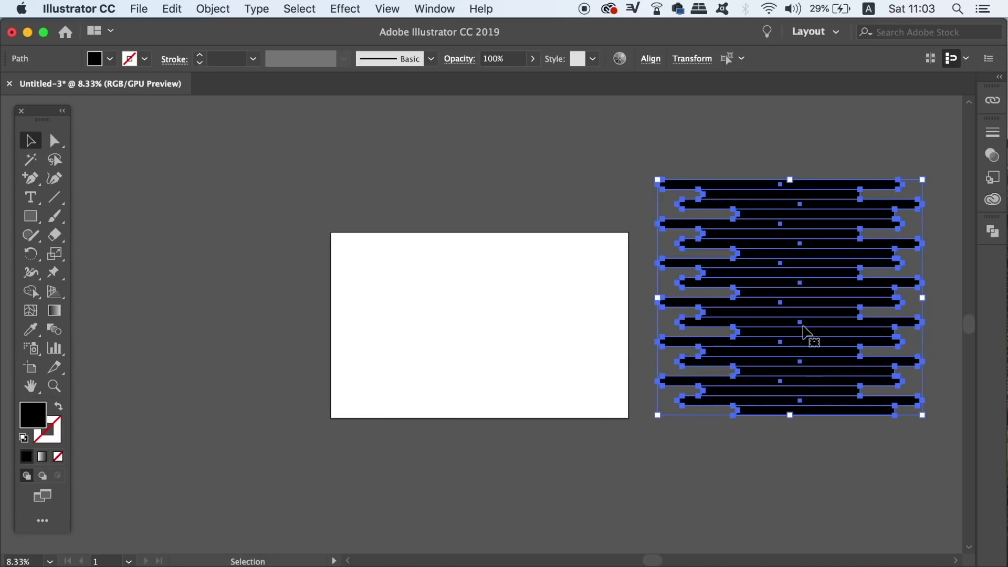
left_click(991, 238)
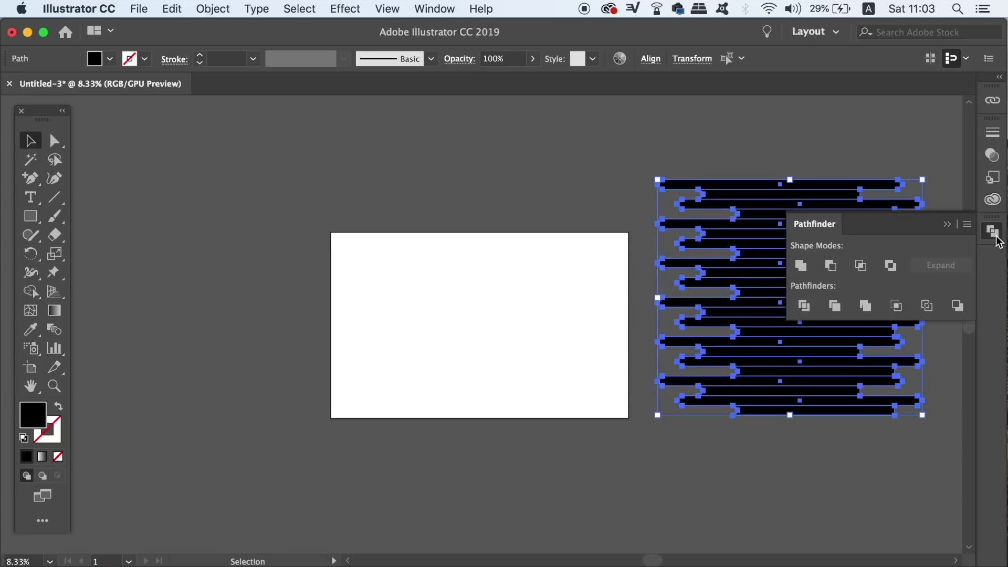
left_click(808, 269)
left_click(460, 293)
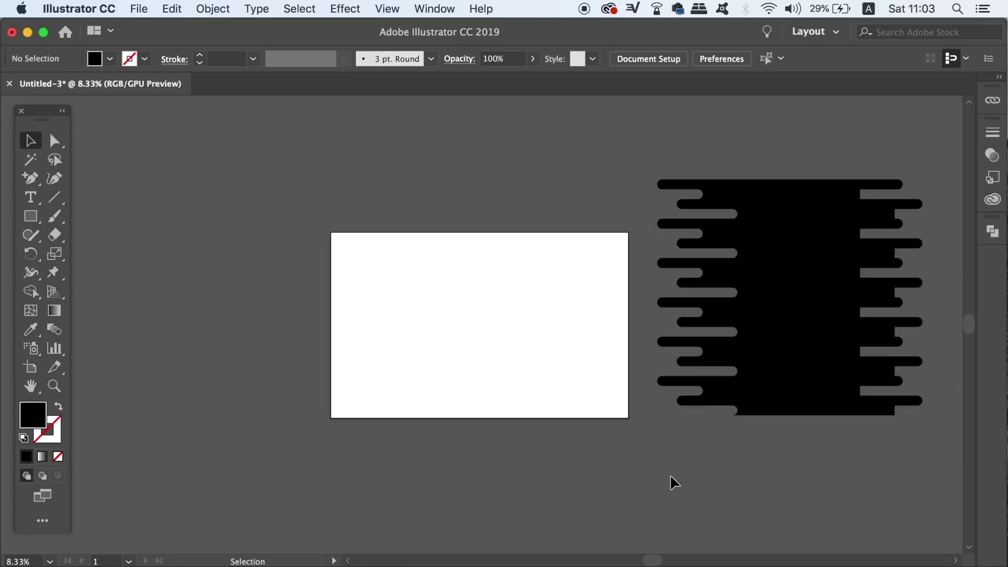
key("super+equal")
key("m")
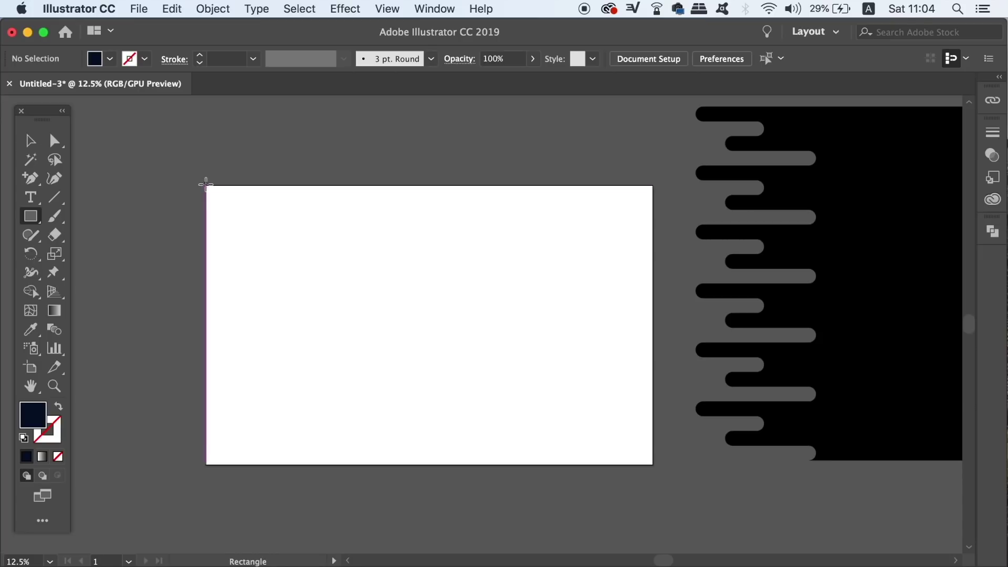
- Draw a navy rectangle covering the whole artboard and lock it in place
left_click_drag(206, 185, 654, 466)
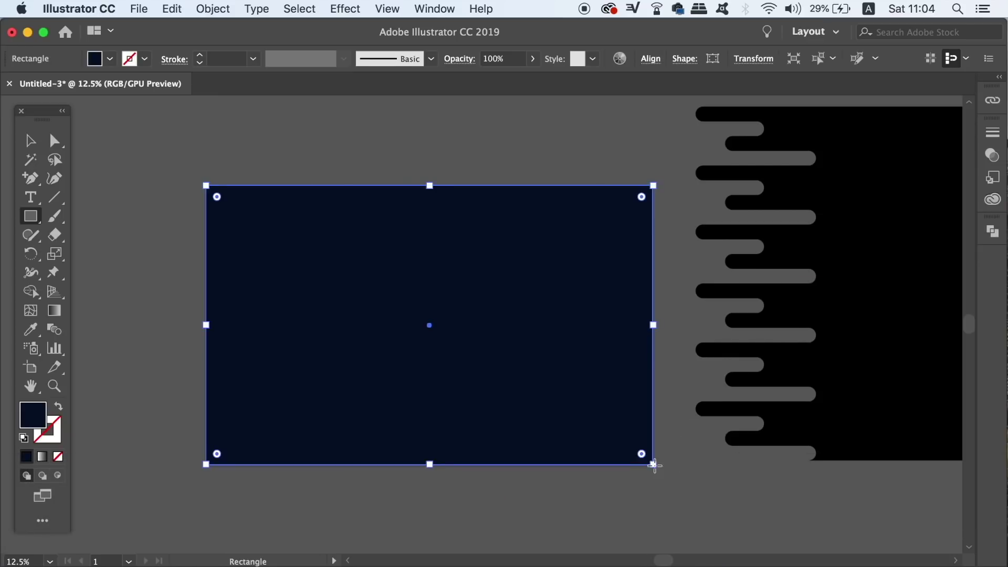
left_click(213, 9)
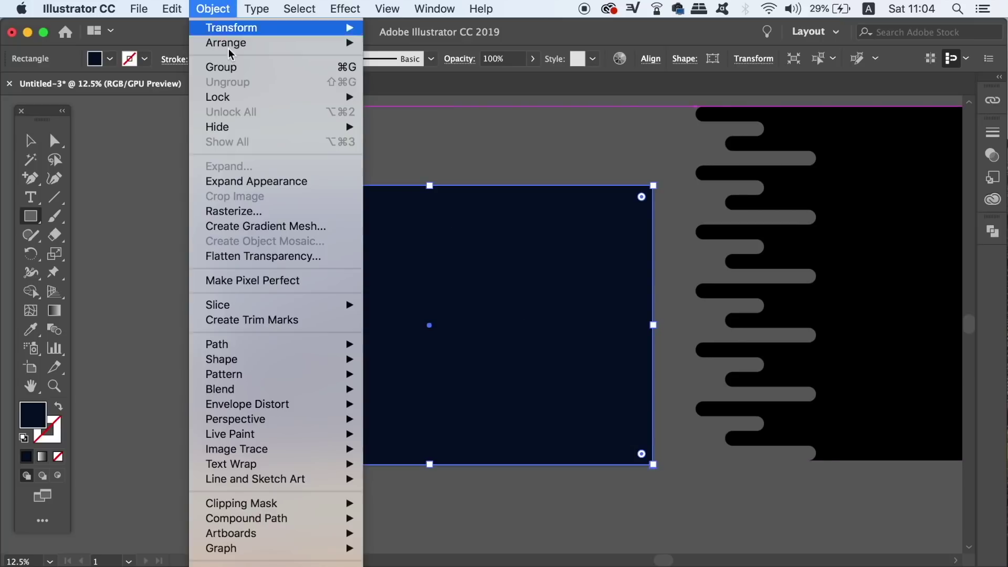
mouse_move(250, 102)
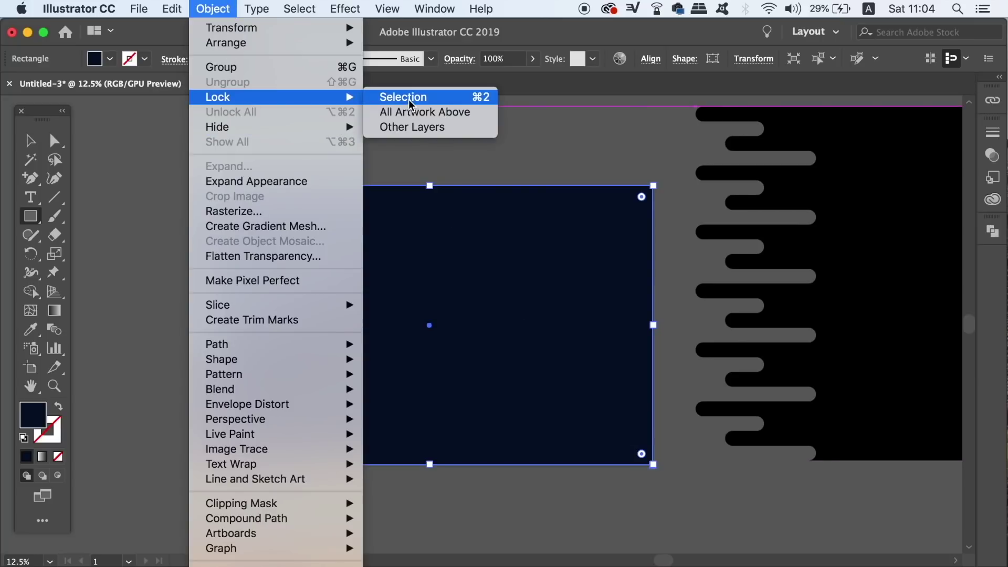
left_click(411, 98)
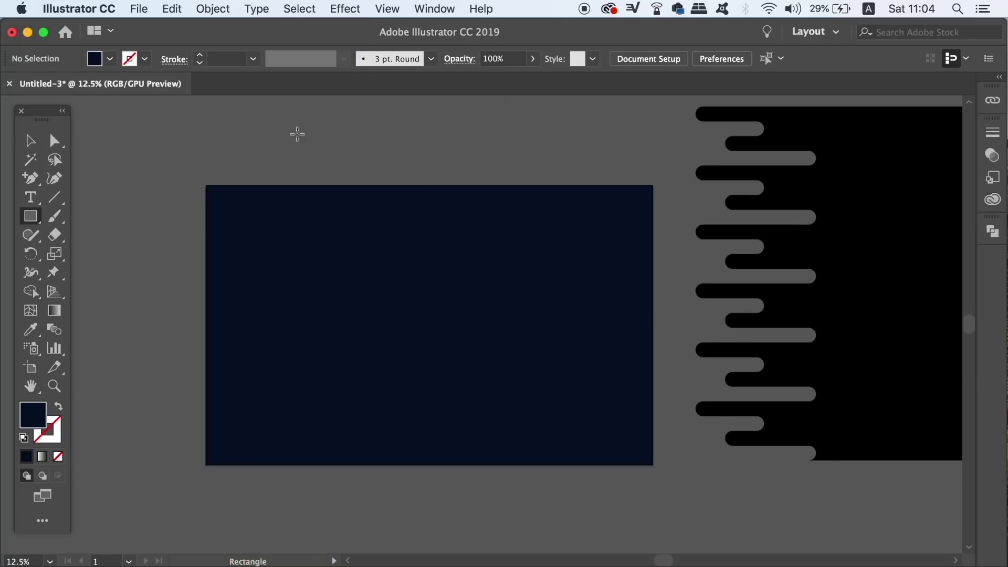
left_click(30, 140)
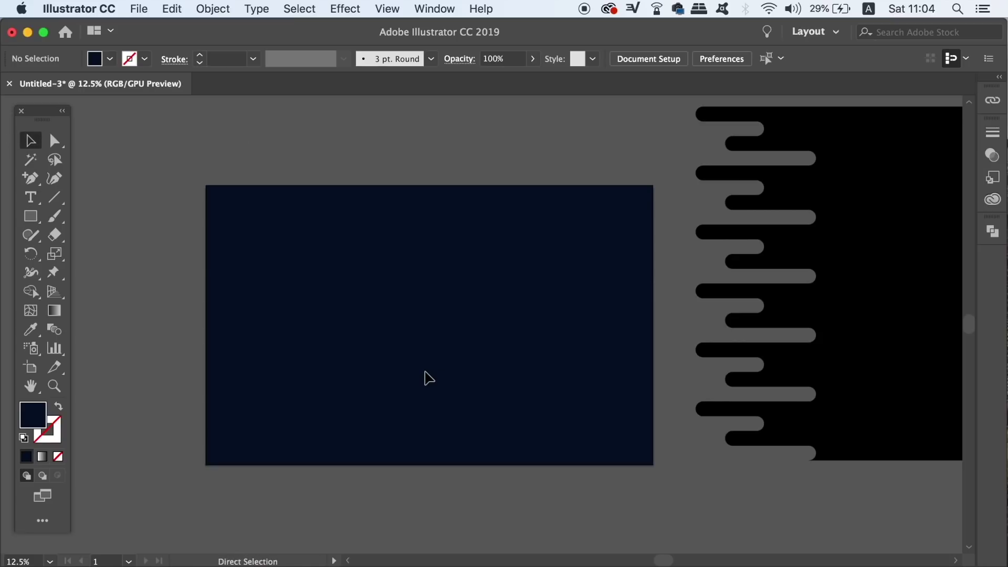
- Set the fill colour to bright purple #8b1bcc in the Color Picker
double_click(41, 406)
left_click(794, 283)
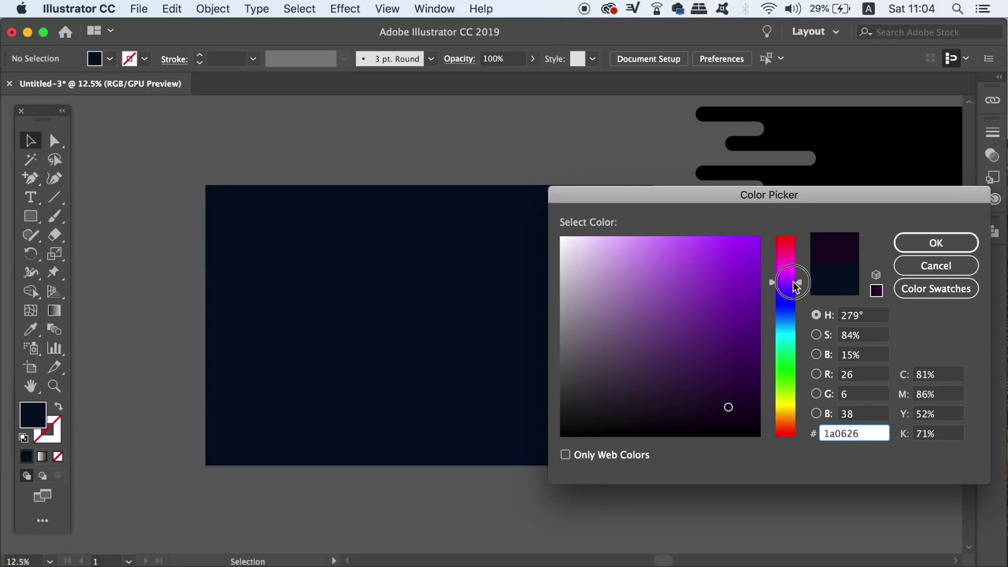
left_click_drag(740, 276, 722, 266)
left_click(936, 242)
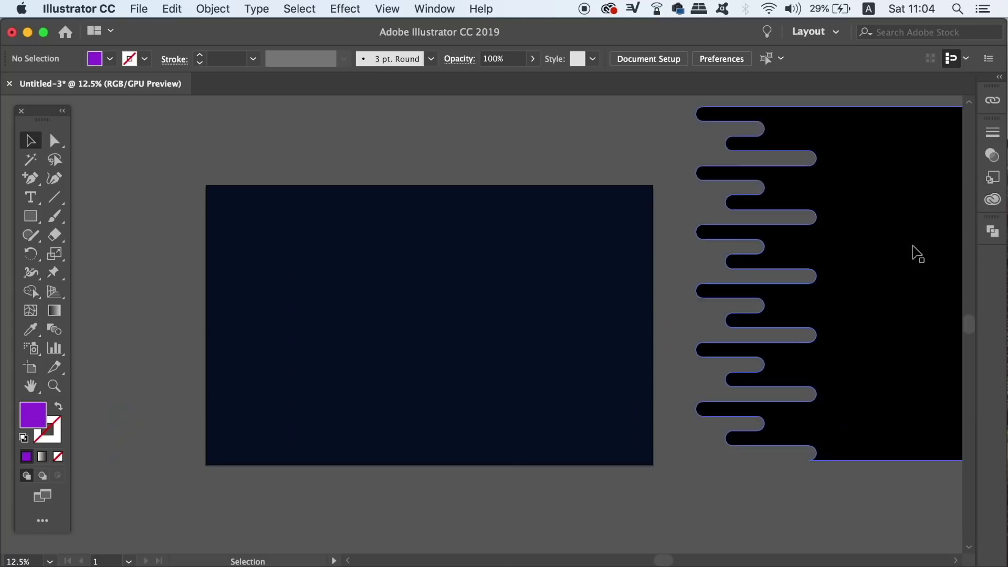
- Draw a circle on the left of the navy background and nudge it slightly up-left
key("l")
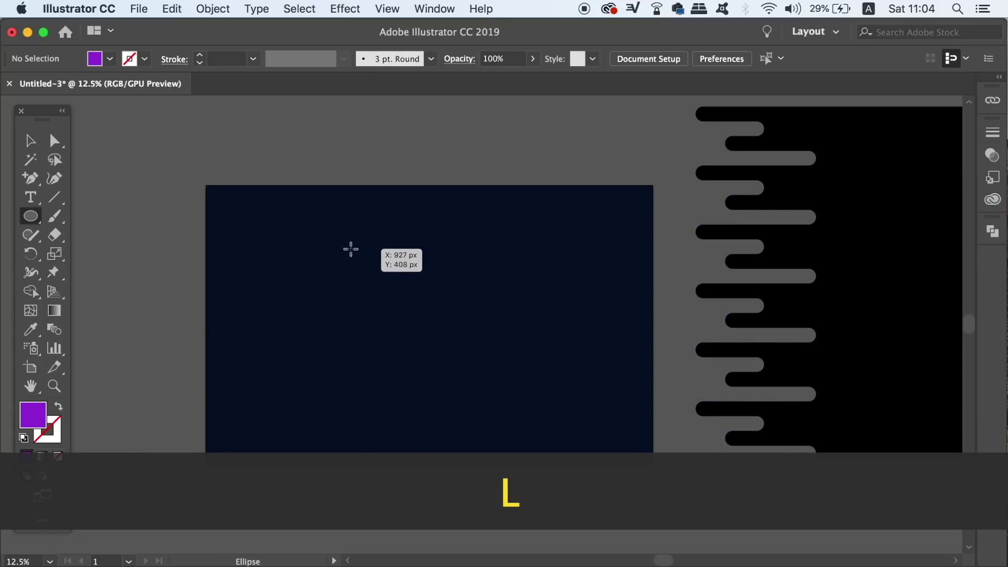
left_click_drag(338, 251, 509, 383)
left_click(36, 147)
left_click_drag(475, 345, 470, 333)
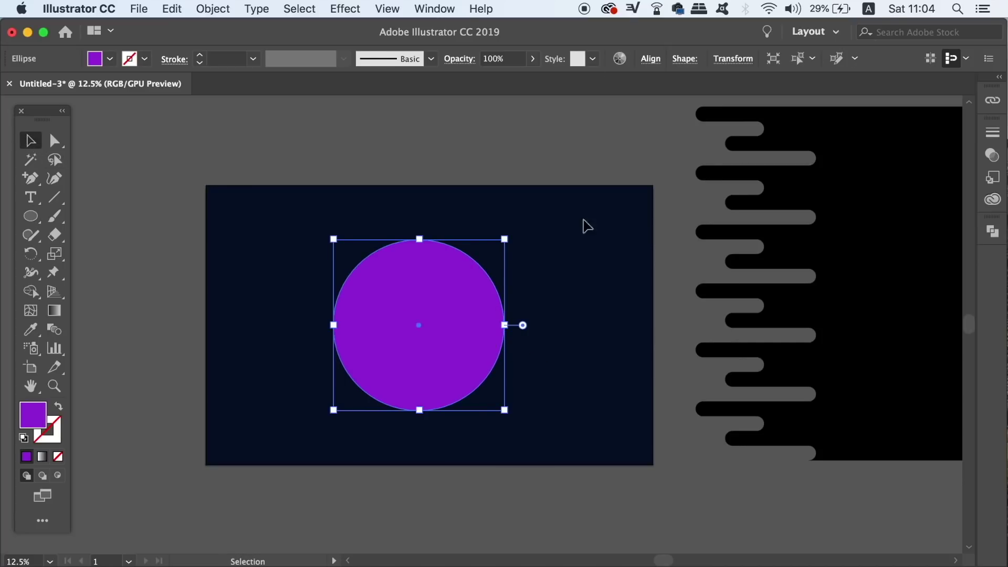
left_click(444, 10)
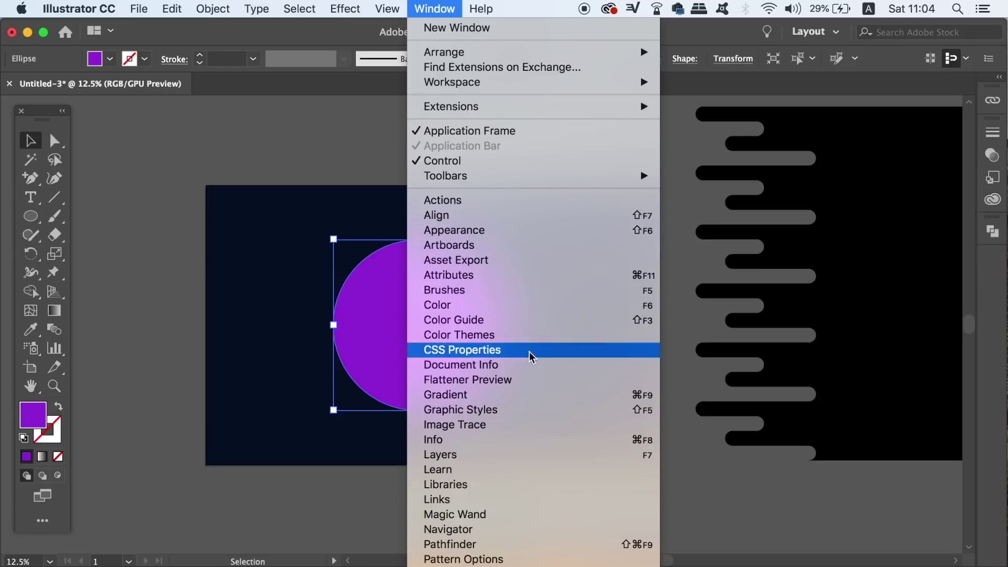
- Rename the circle's <Ellipse> entry in the Layers panel to 'base'
left_click(532, 453)
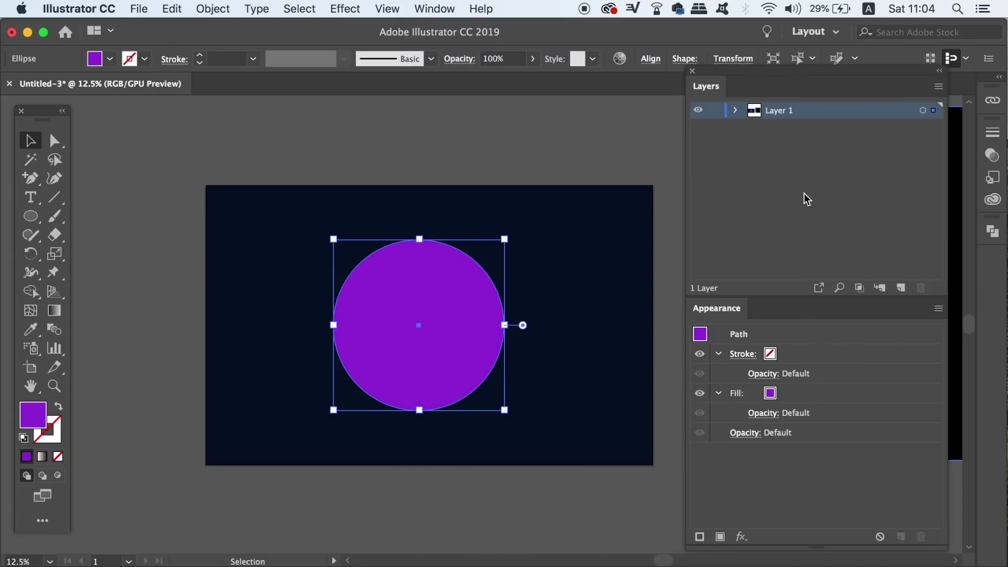
left_click(736, 110)
left_click(799, 133)
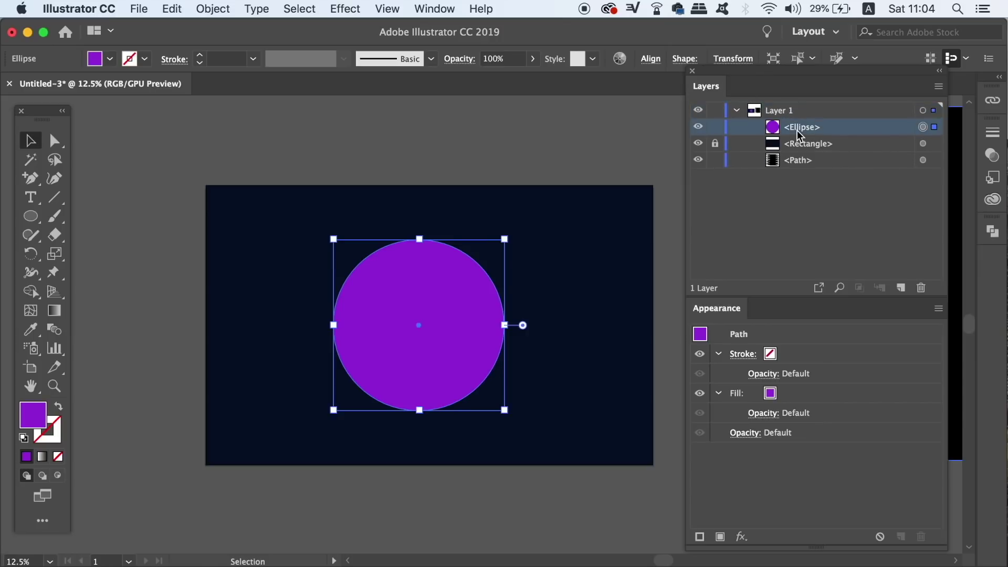
double_click(805, 129)
type("base")
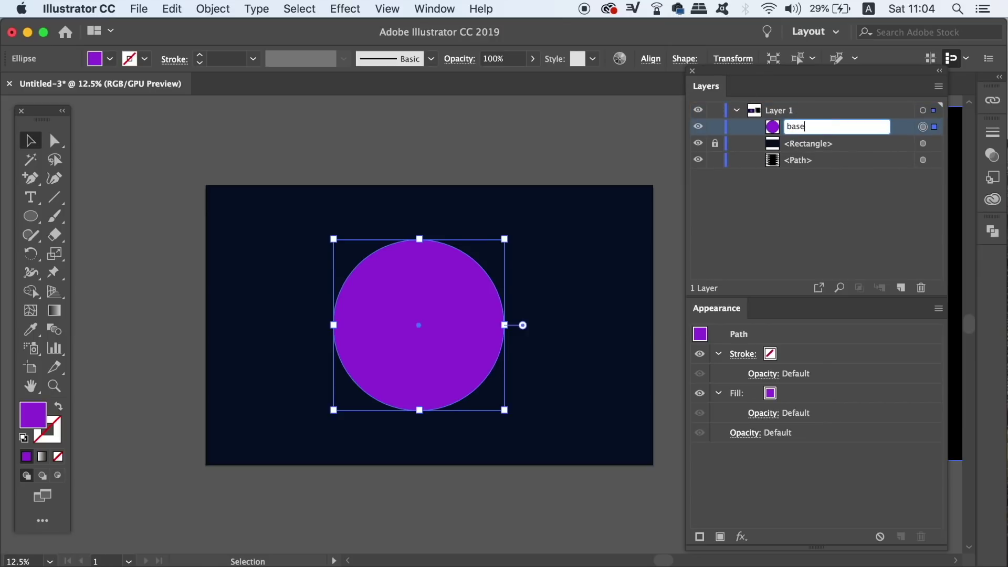
left_click(810, 194)
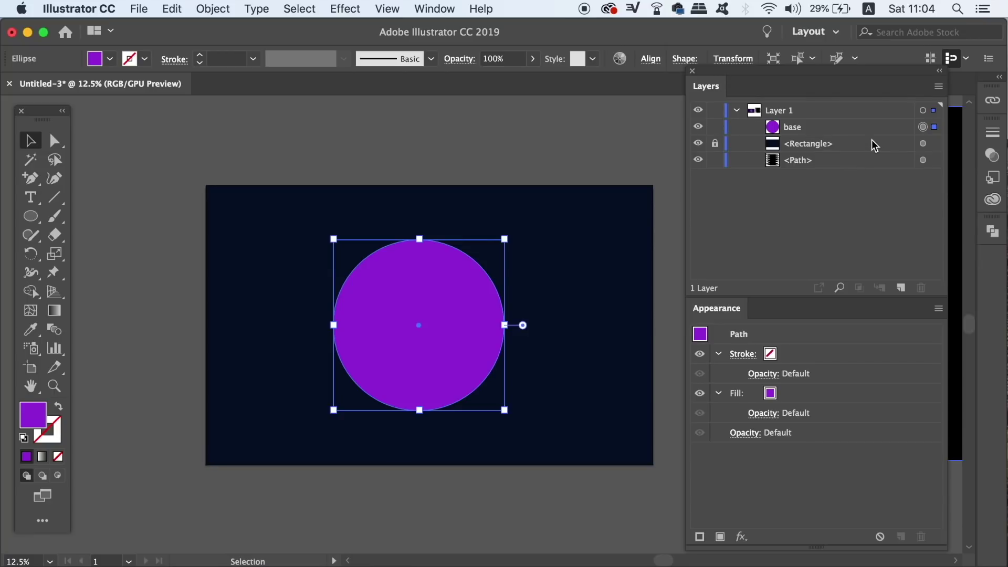
- Paste a copy in front of the circle and name it 'highlight'
key("super+c")
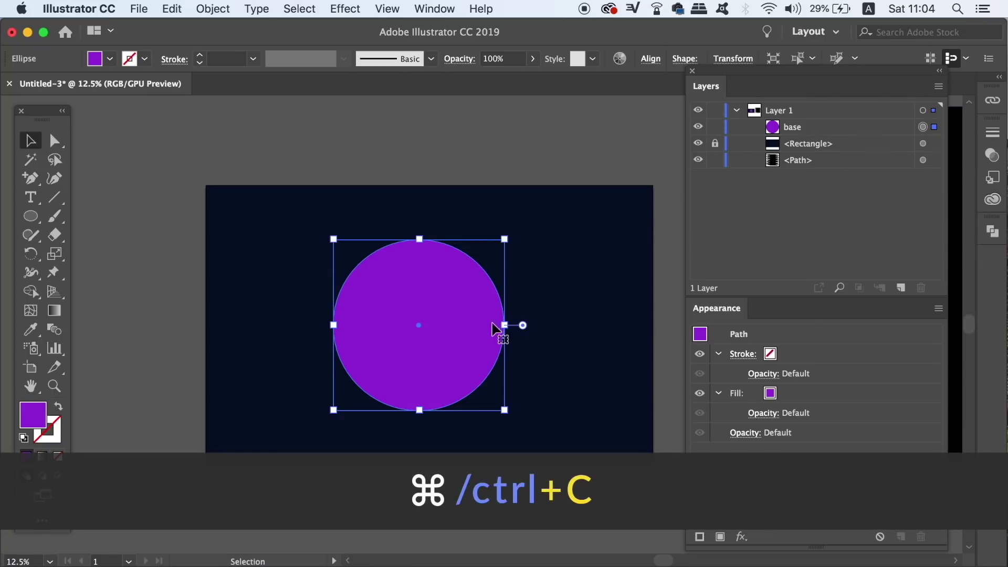
key("super+f")
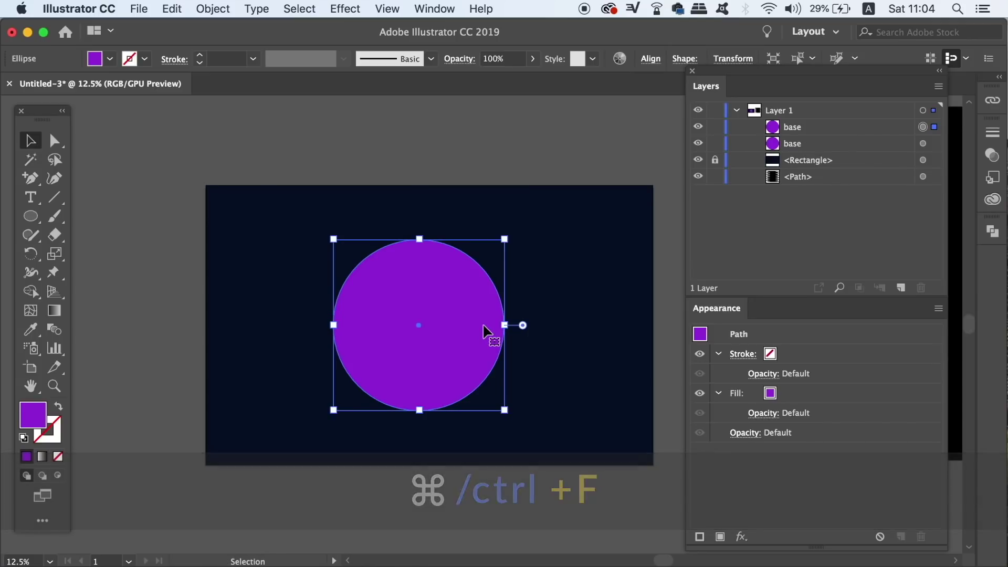
left_click(814, 133)
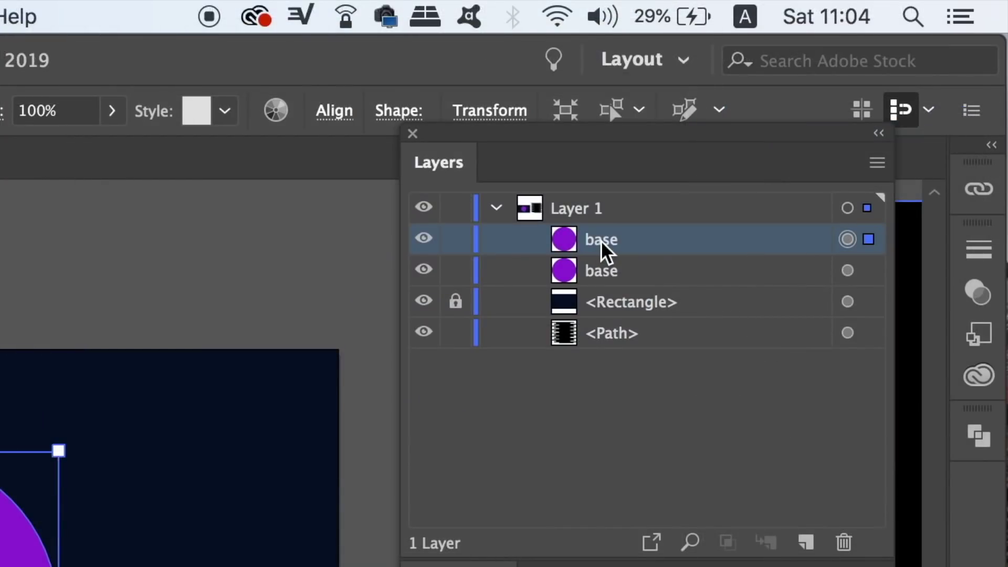
double_click(794, 128)
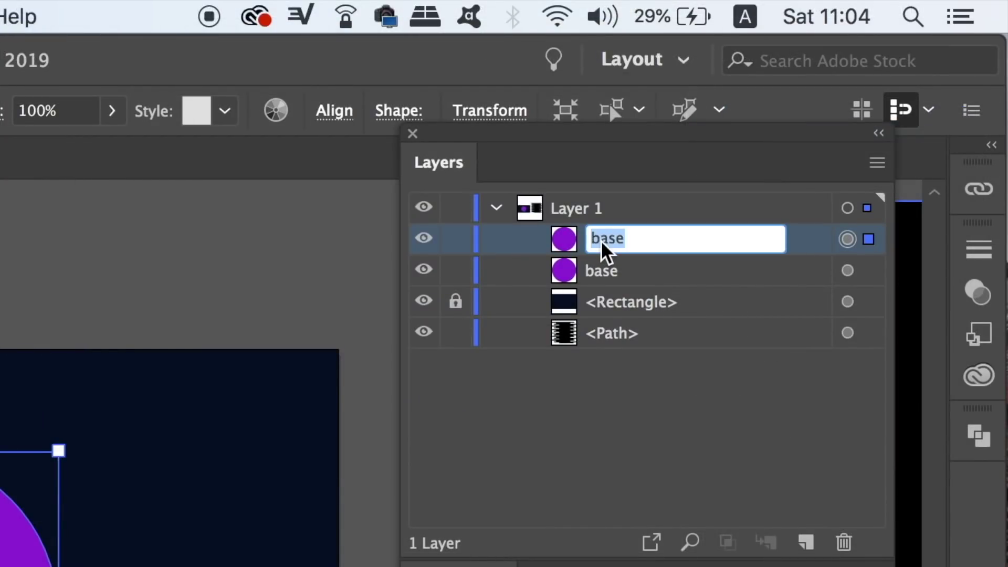
type("highlight")
left_click(184, 265)
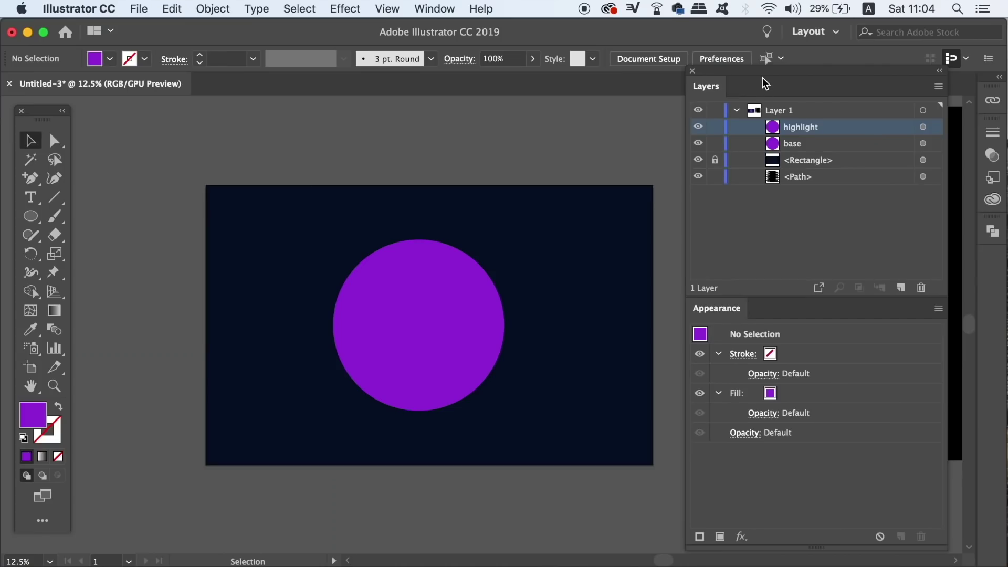
- Float the Layers panel out on its own and deselect the moved stripe shape
left_click_drag(762, 79, 845, 81)
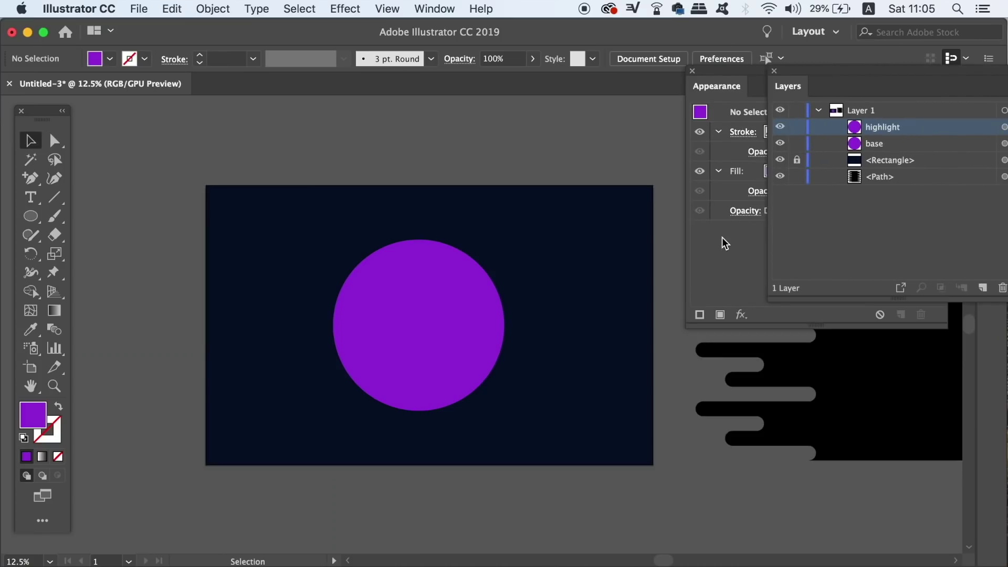
key("F7")
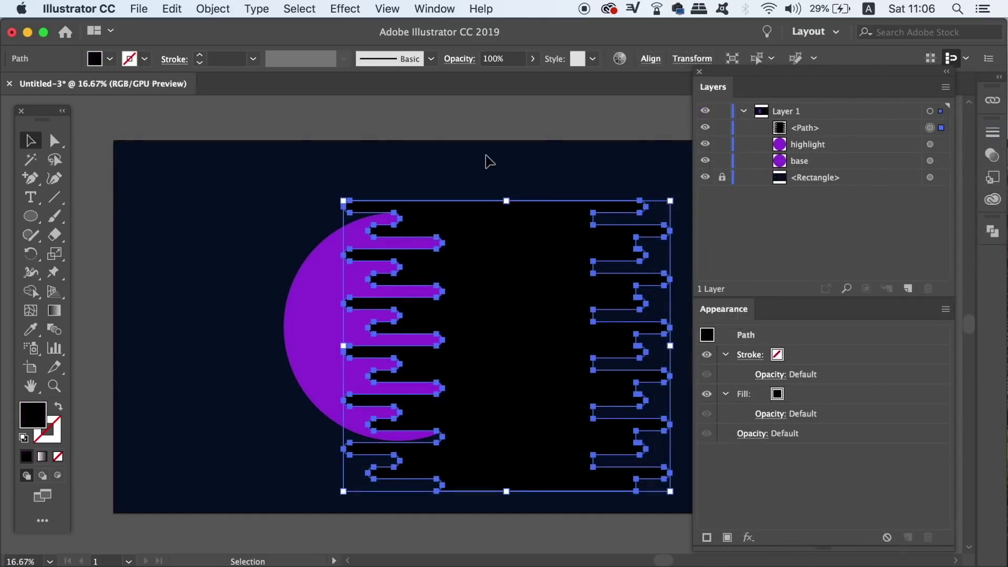
left_click(491, 109)
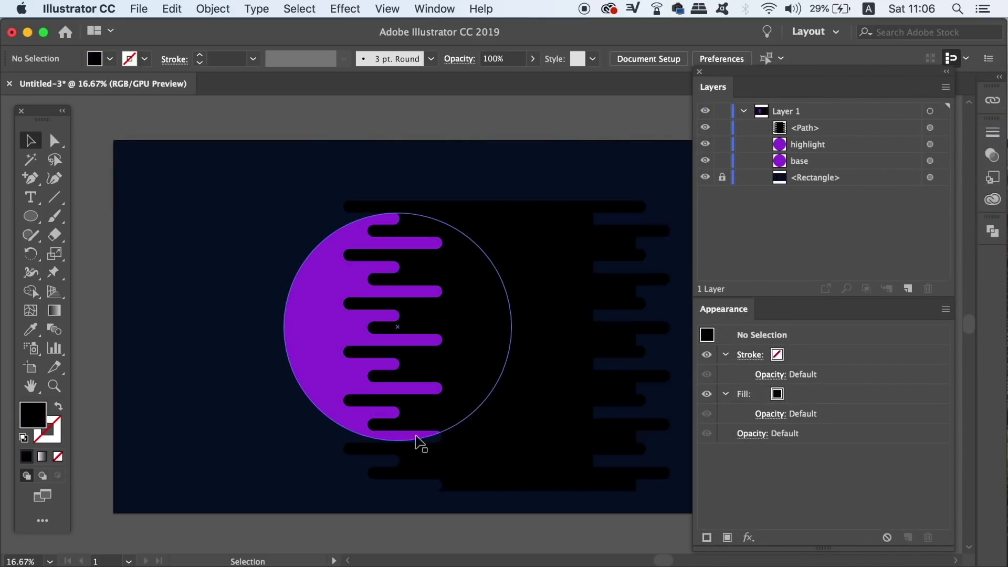
- Subtract the stripe from the highlight circle with Pathfinder Minus Front
left_click(326, 328)
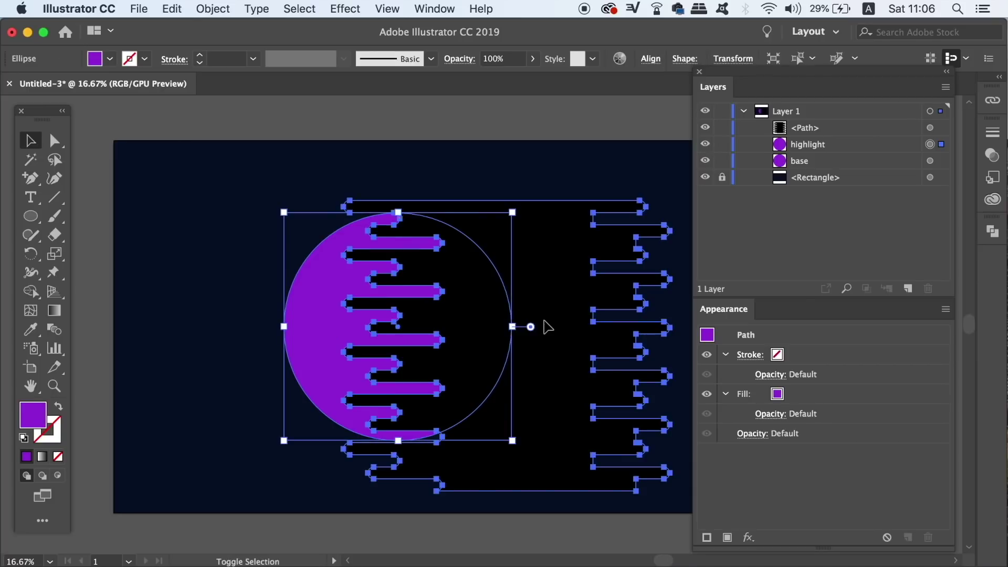
left_click(546, 326, "shift")
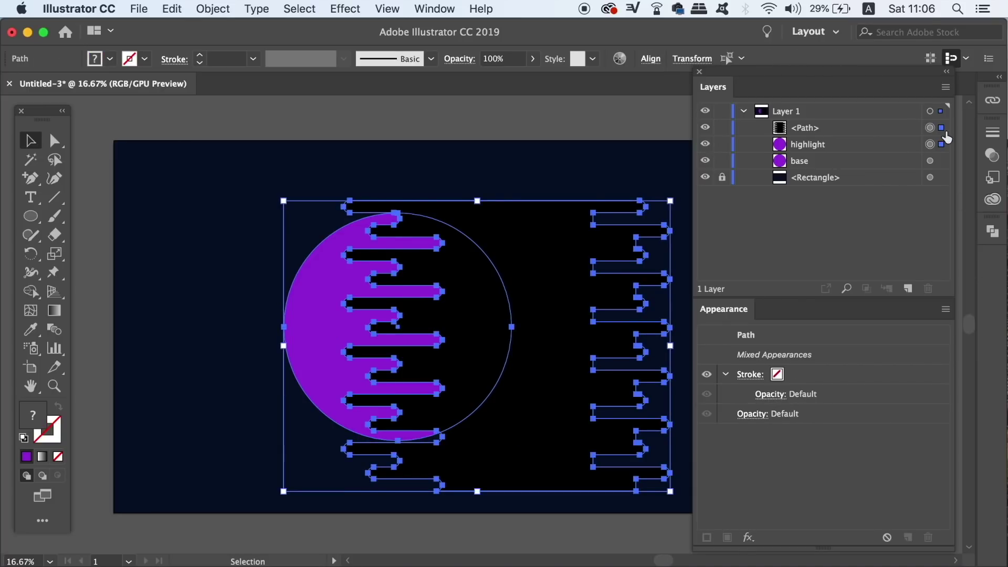
left_click(992, 231)
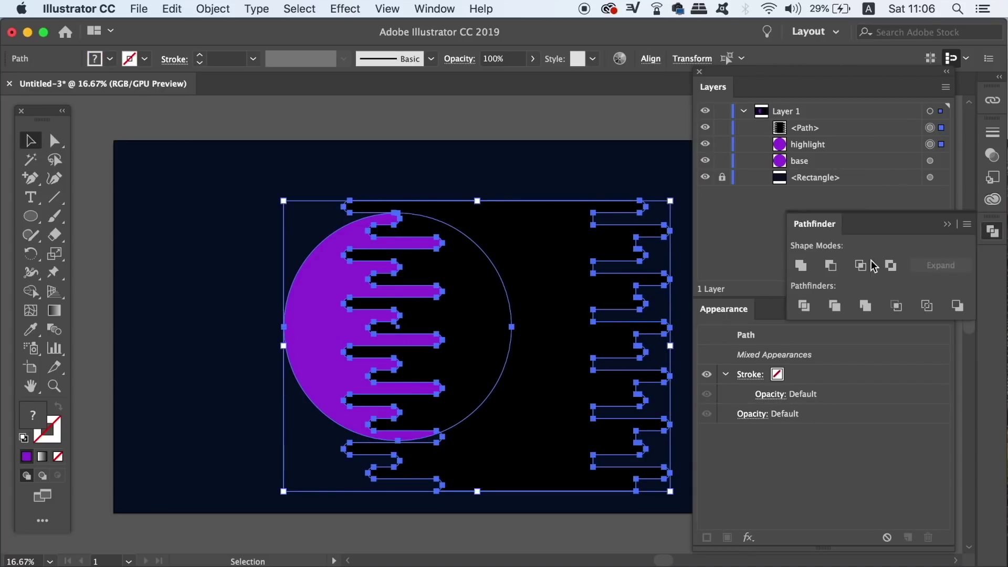
left_click(830, 267)
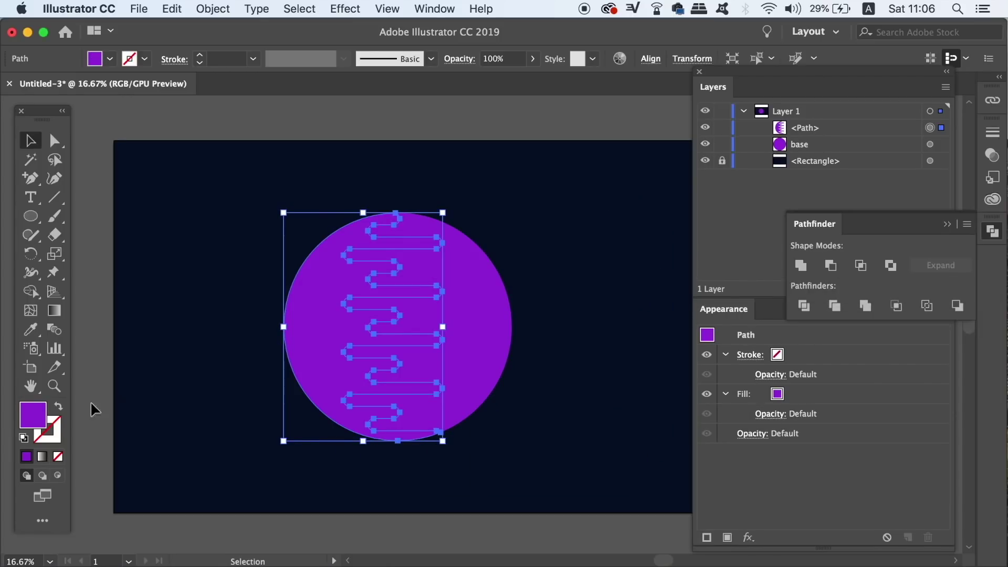
double_click(32, 415)
- Lighten the cut-out highlight's fill to a paler lilac purple
mouse_move(672, 258)
left_mouse_down()
mouse_move(693, 247)
mouse_move(683, 249)
left_mouse_up()
left_click(909, 254)
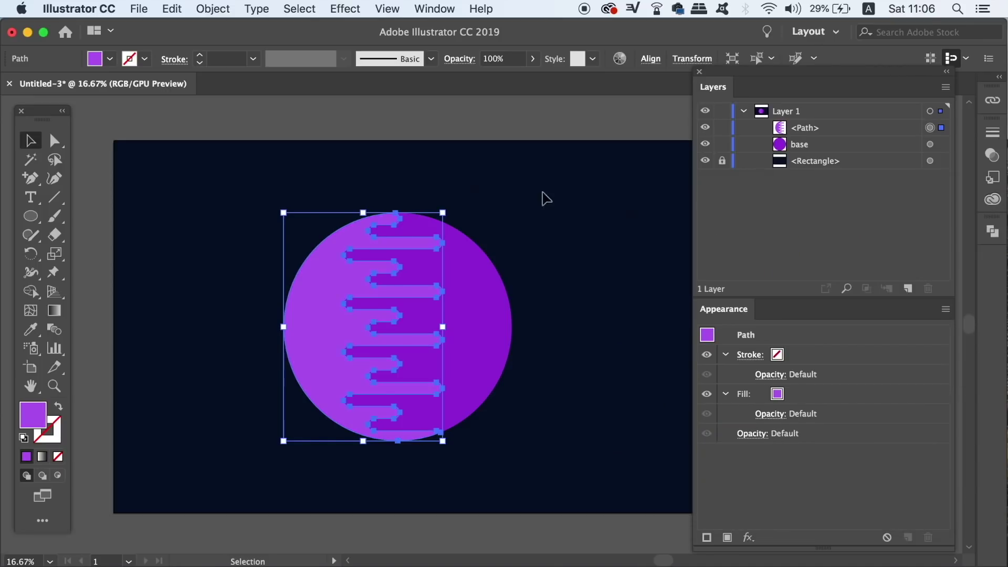
double_click(32, 418)
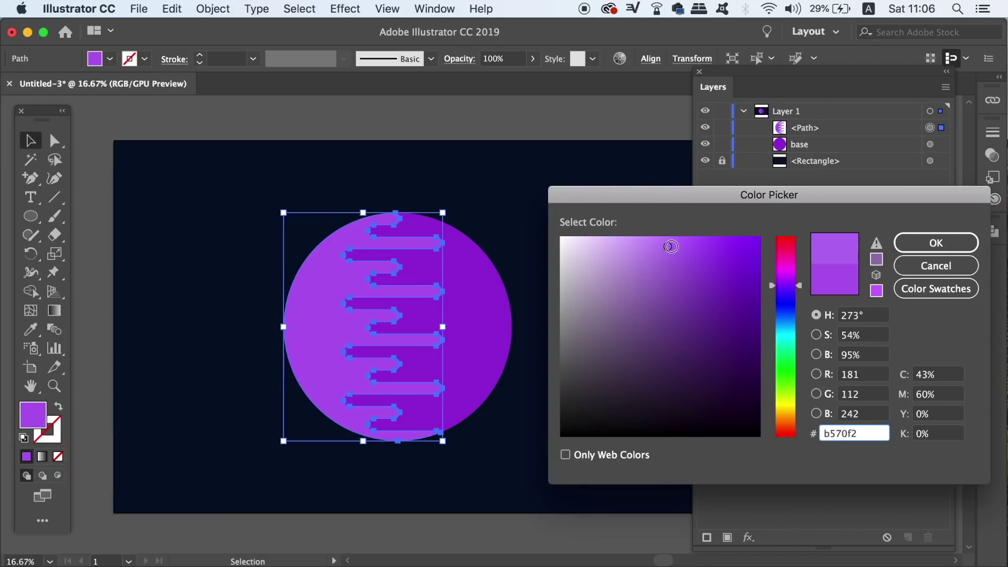
key("Return")
- Select all the artwork and rotate the planet about 20 degrees so the stripes run diagonally
left_click(540, 114)
key("super+a")
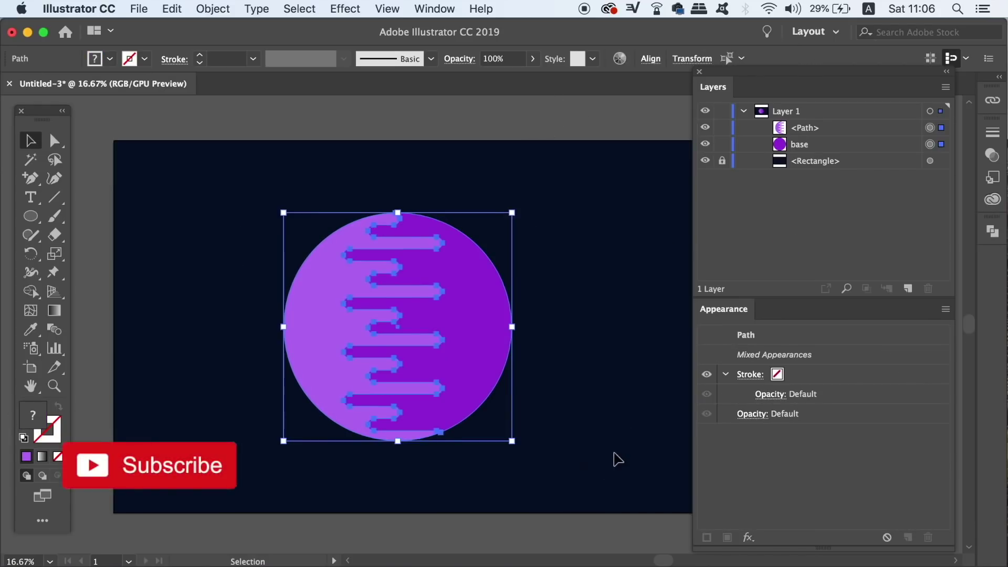
left_click_drag(519, 448, 414, 464)
left_click(471, 138)
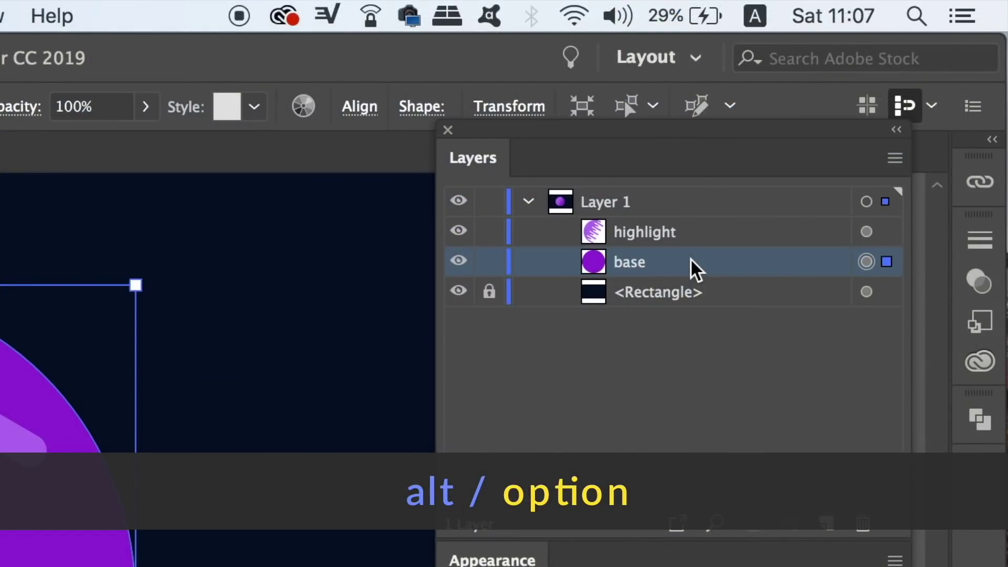
- Duplicate the base circle below itself as 'ring 1' and scale it from the centre to 1157 px
left_click_drag(691, 260, 691, 287)
double_click(625, 291)
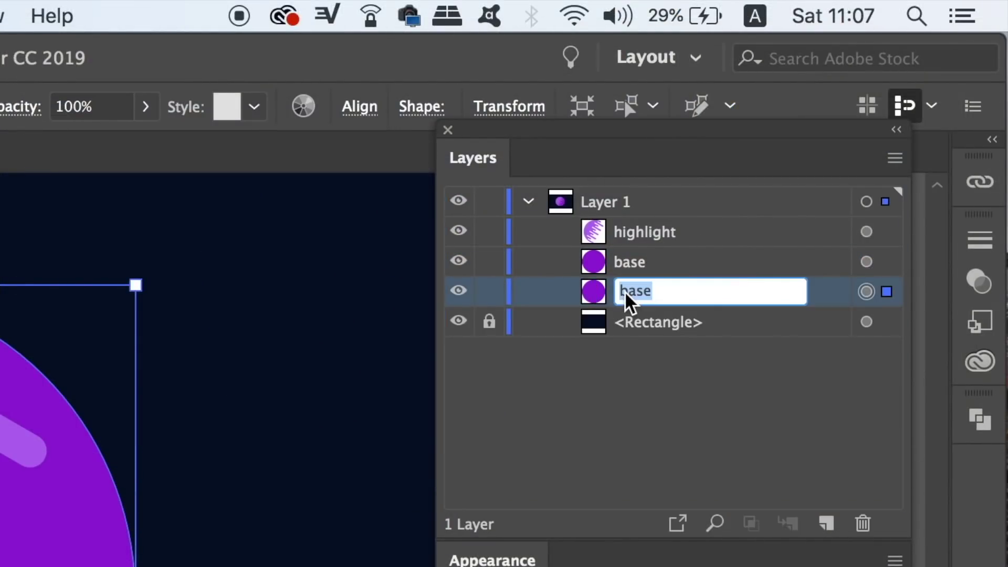
type("ring 1")
left_click(677, 406)
left_click(701, 269)
left_click(701, 284)
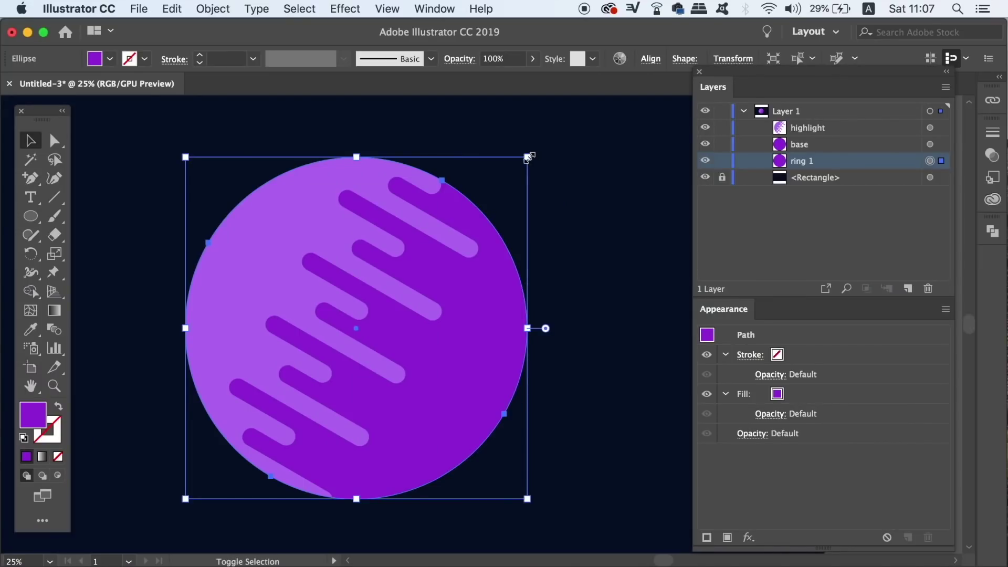
left_click_drag(527, 157, 536, 150)
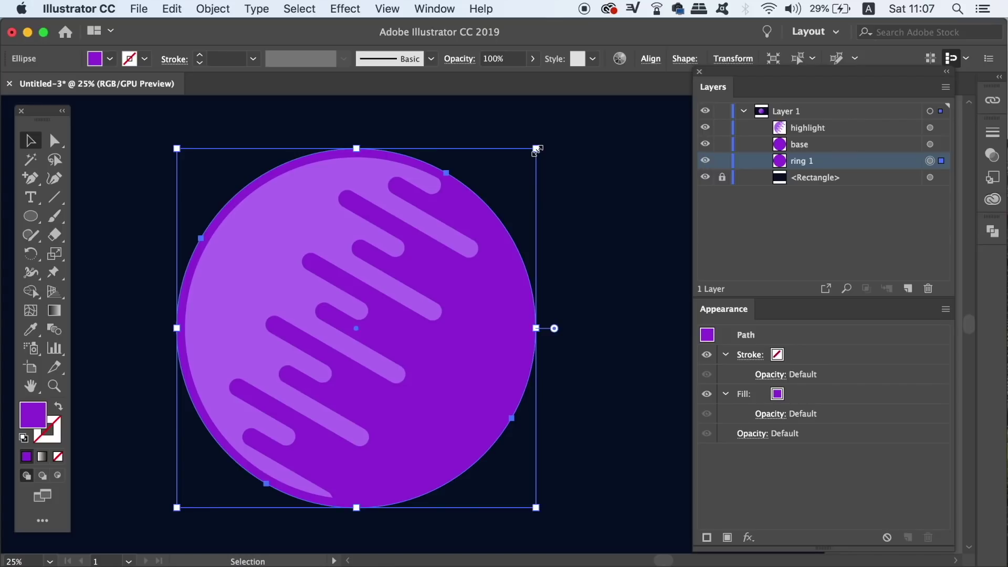
- Fill ring 1 with a radial gradient whose left stop is magenta
left_click(41, 456)
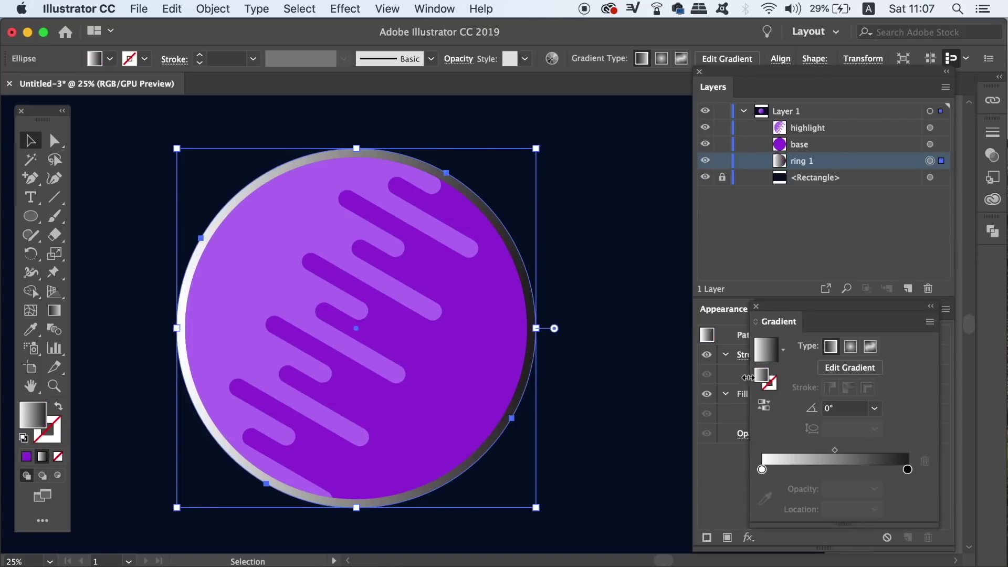
left_click(850, 347)
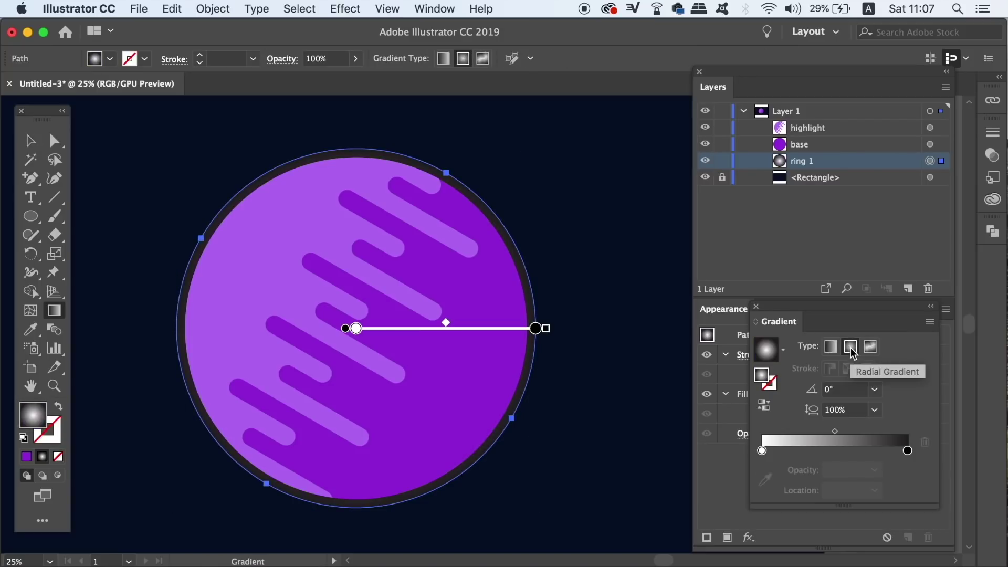
left_click(851, 349)
double_click(762, 450)
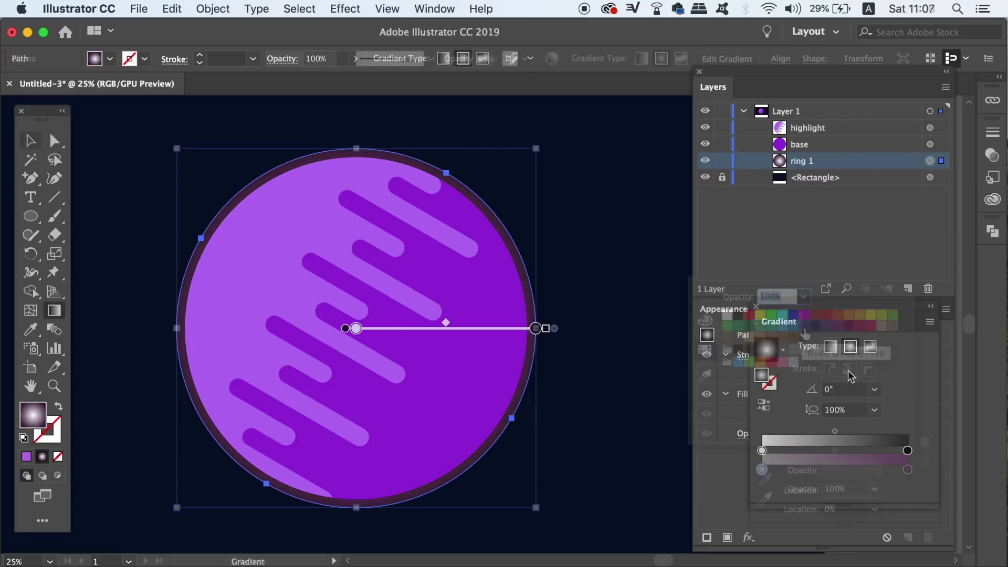
left_click(804, 315)
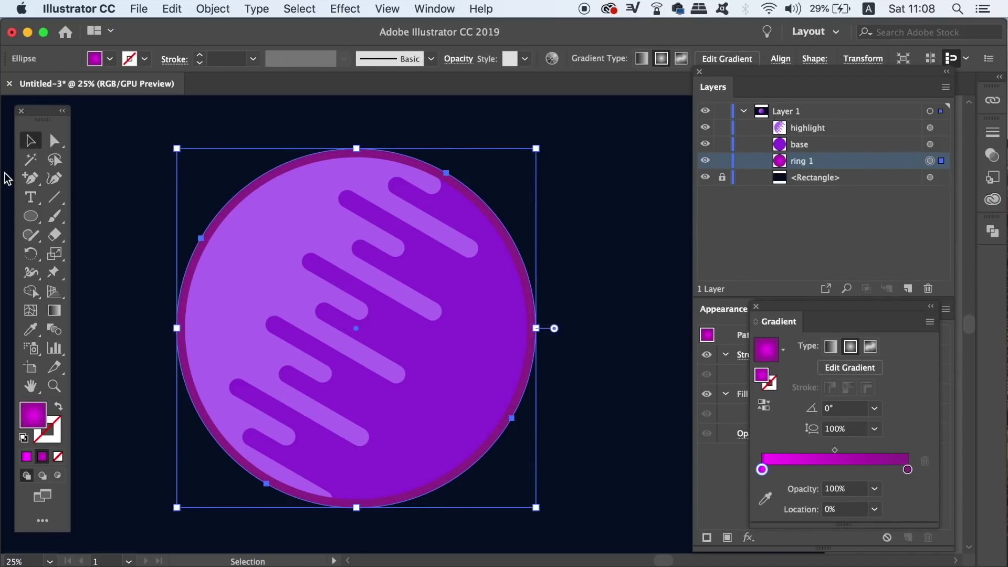
- Lower the ring 1 circle's opacity to 50%
left_click(134, 139)
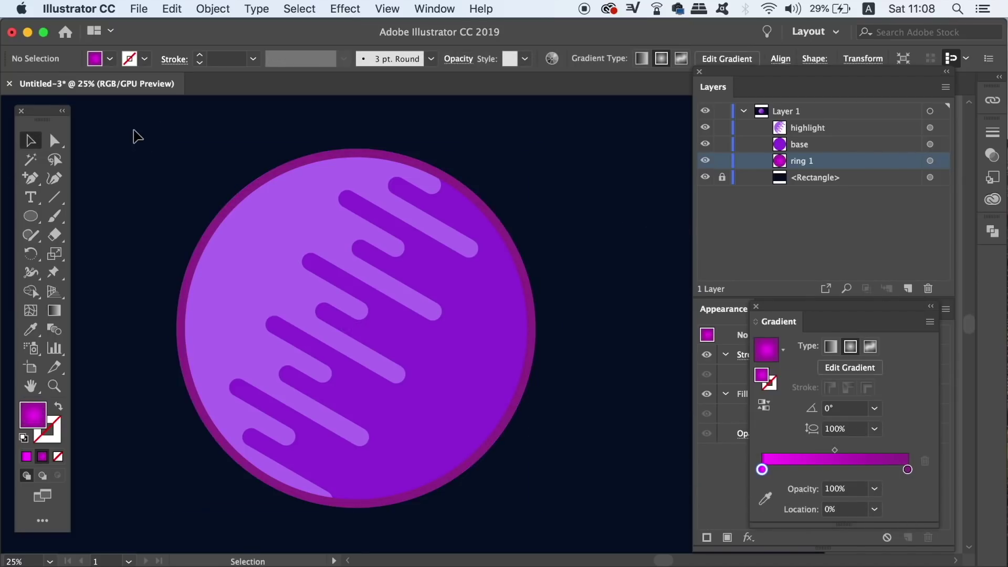
left_click(458, 185)
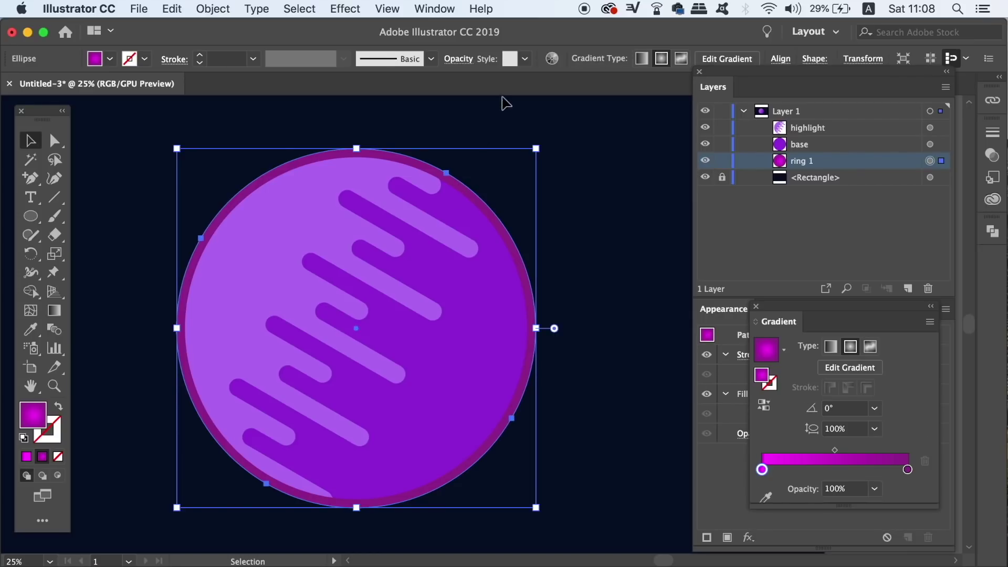
left_click(458, 59)
left_click(457, 85)
left_click_drag(449, 107, 425, 105)
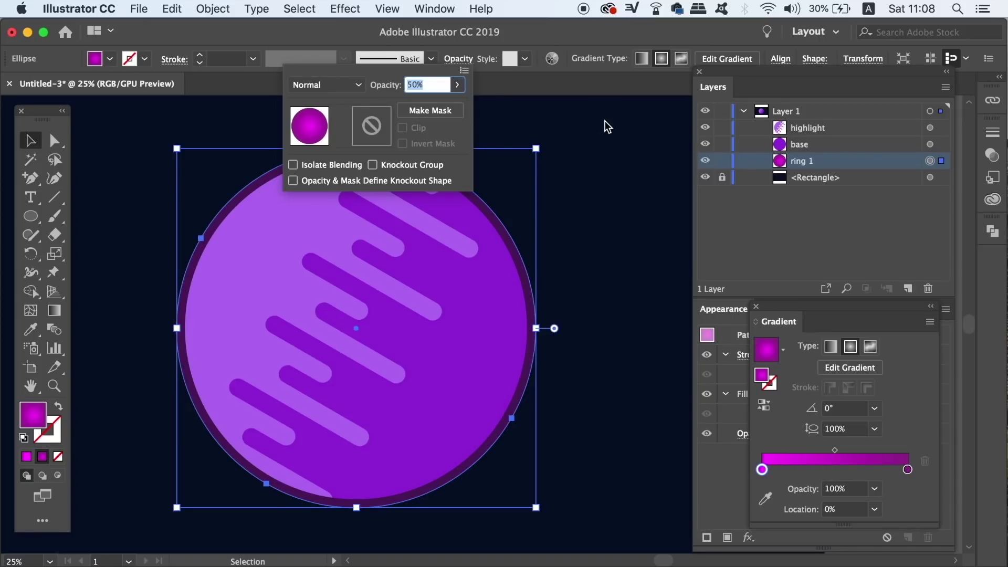
left_click(839, 165)
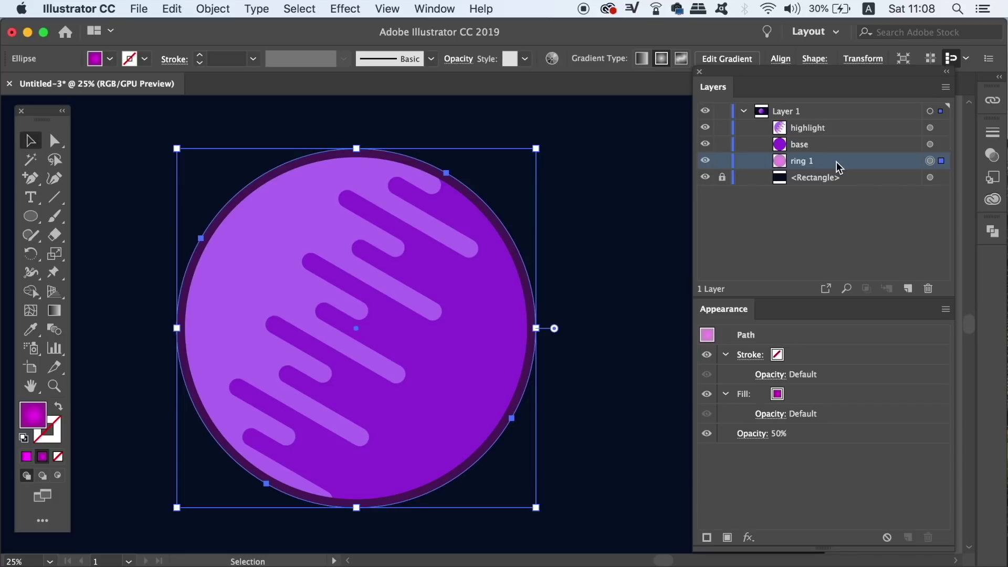
- Duplicate ring 1 as 'ring 2' and enlarge it from its centre
left_click_drag(837, 164, 839, 179)
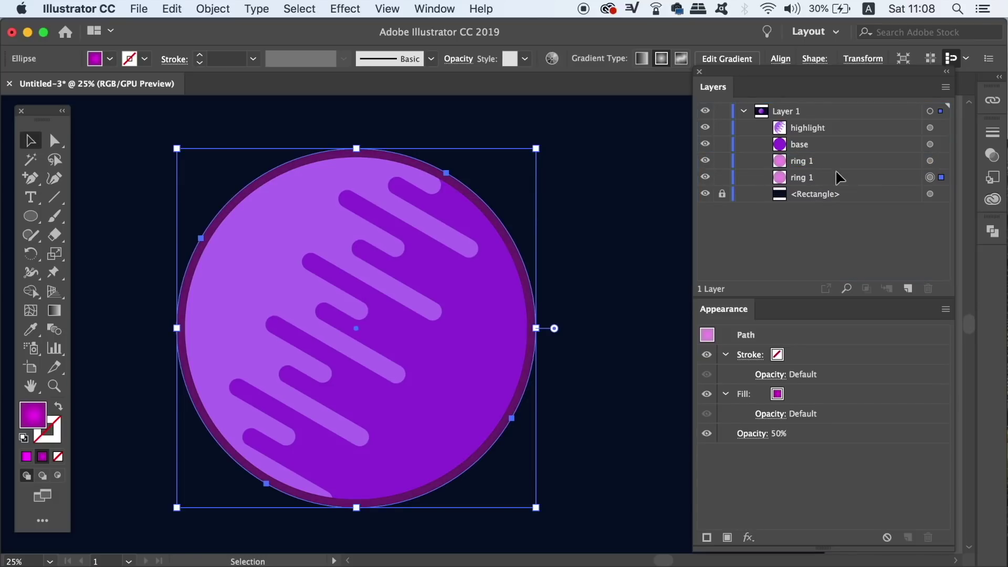
double_click(815, 178)
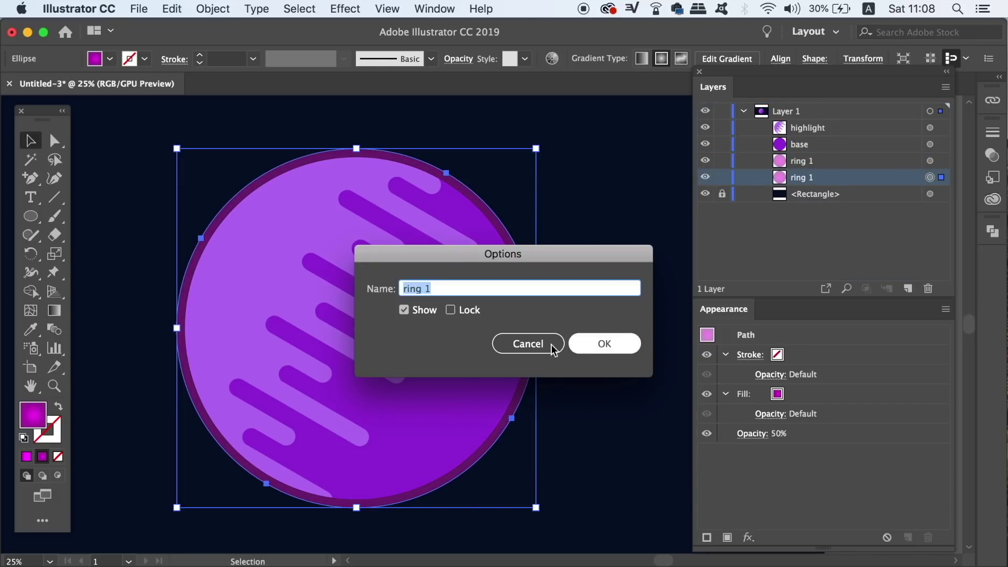
left_click(544, 288)
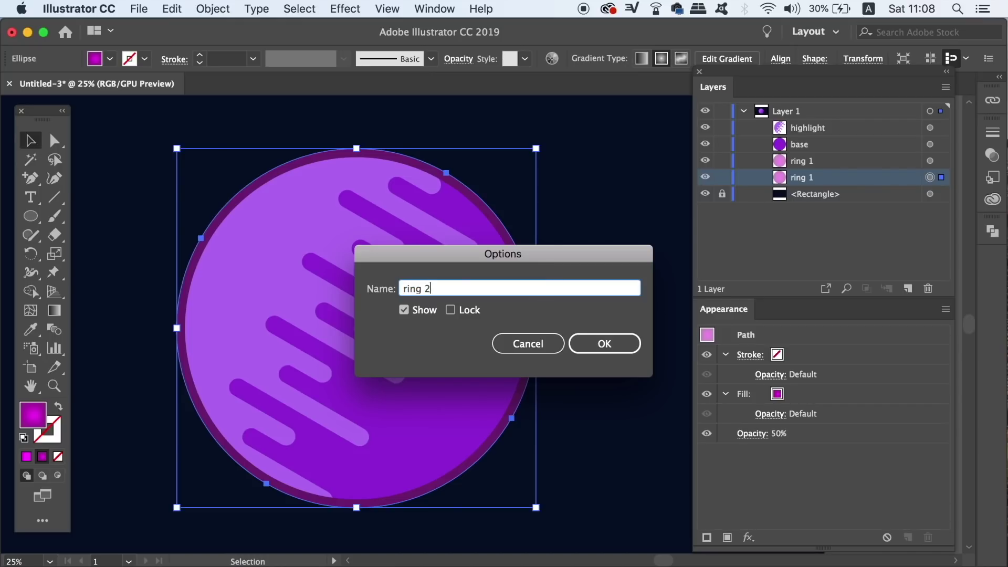
key("Return")
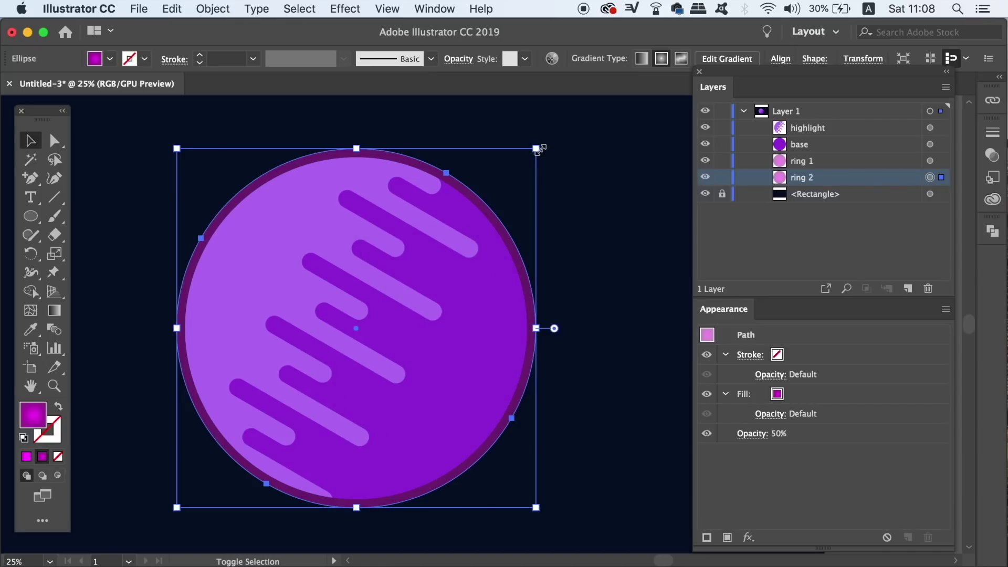
left_click_drag(536, 149, 546, 136)
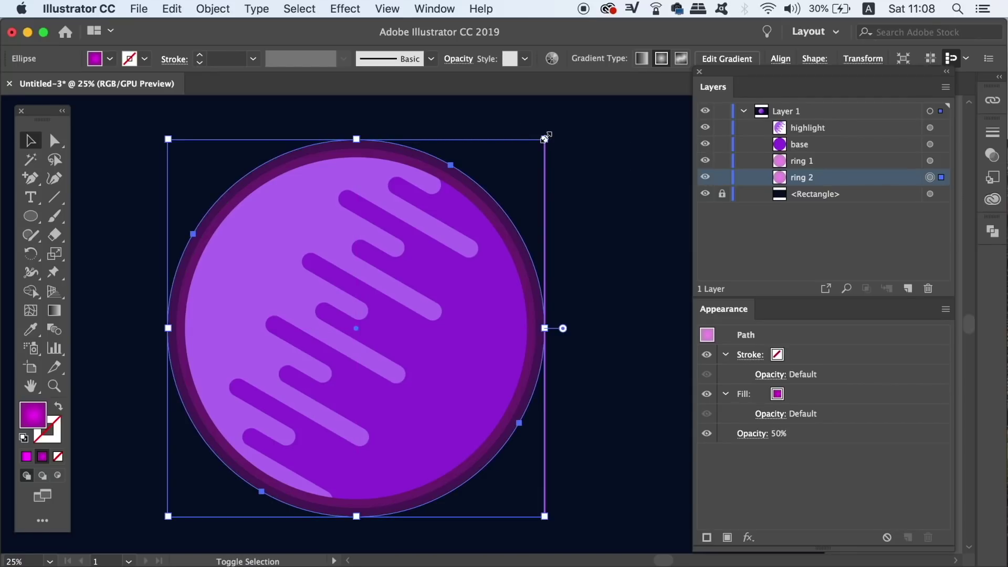
left_click(619, 184)
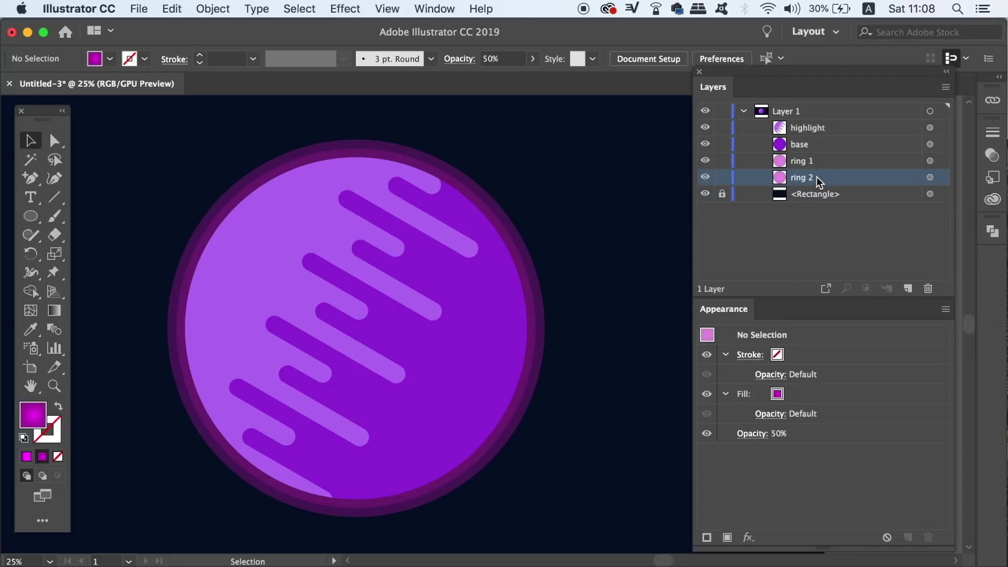
- Duplicate ring 2 as 'ring 3' and enlarge it to 1269 px
left_click_drag(820, 182, 818, 195)
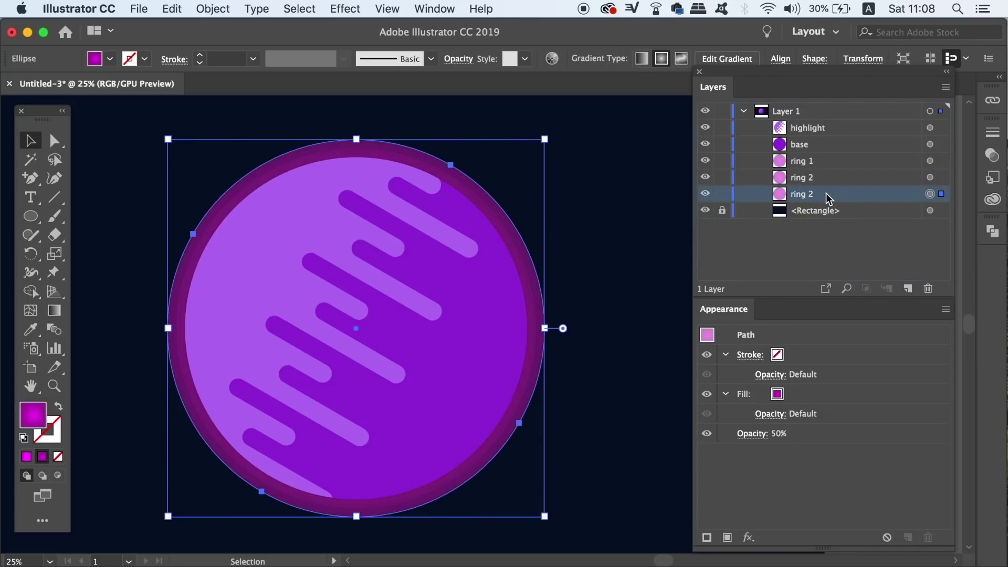
double_click(828, 199)
type("ring 3")
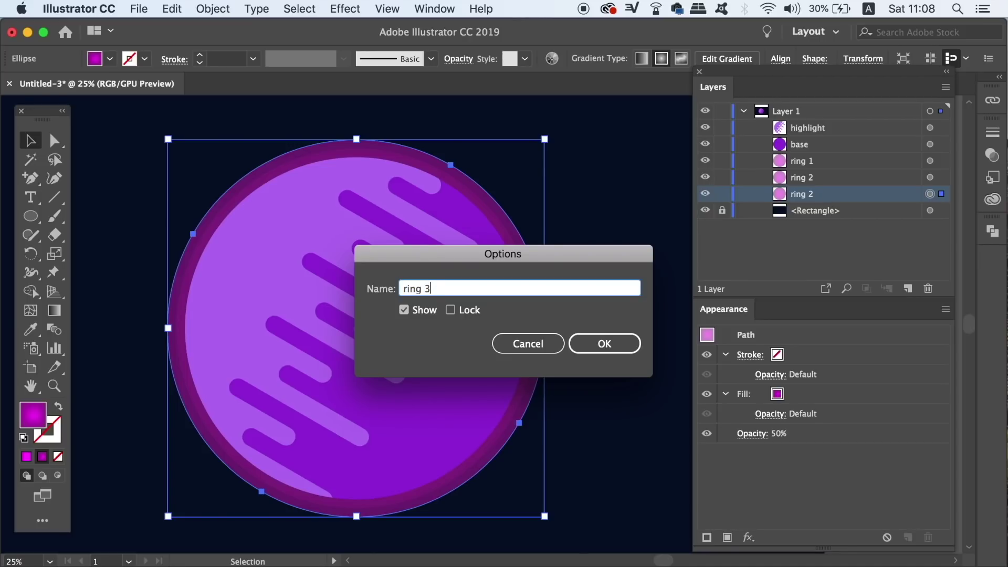
key("Return")
left_click_drag(545, 139, 556, 132)
- Zoom out, trial-rotate the base and stripes, undo that rotation, and select ring 3
left_click(628, 199)
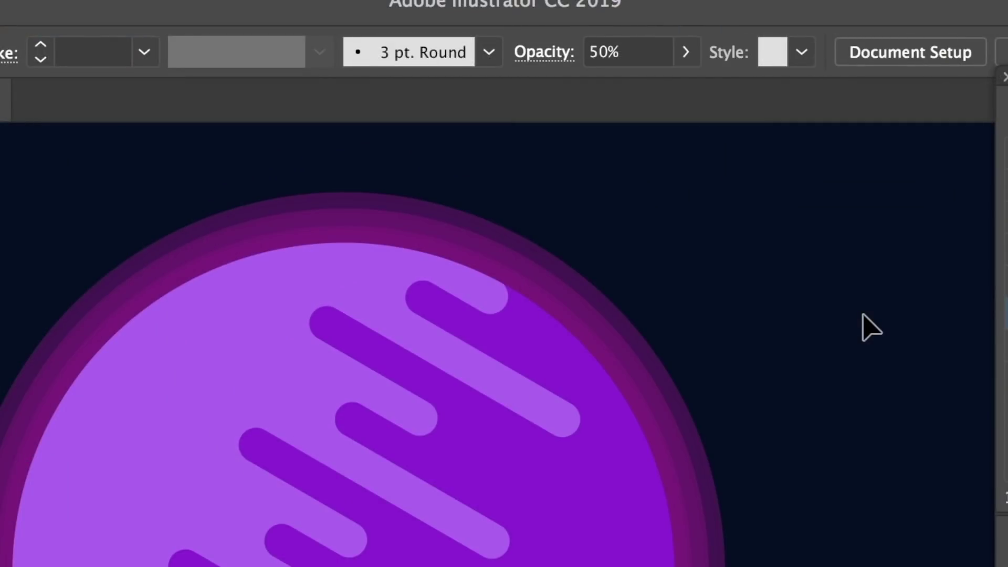
key("super+minus")
key("super+minus")
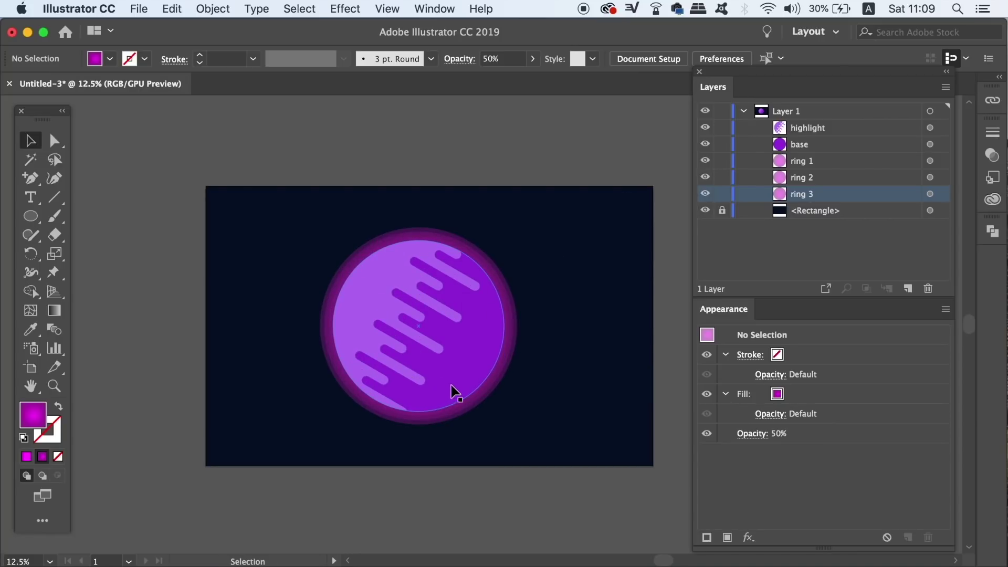
left_click(405, 345)
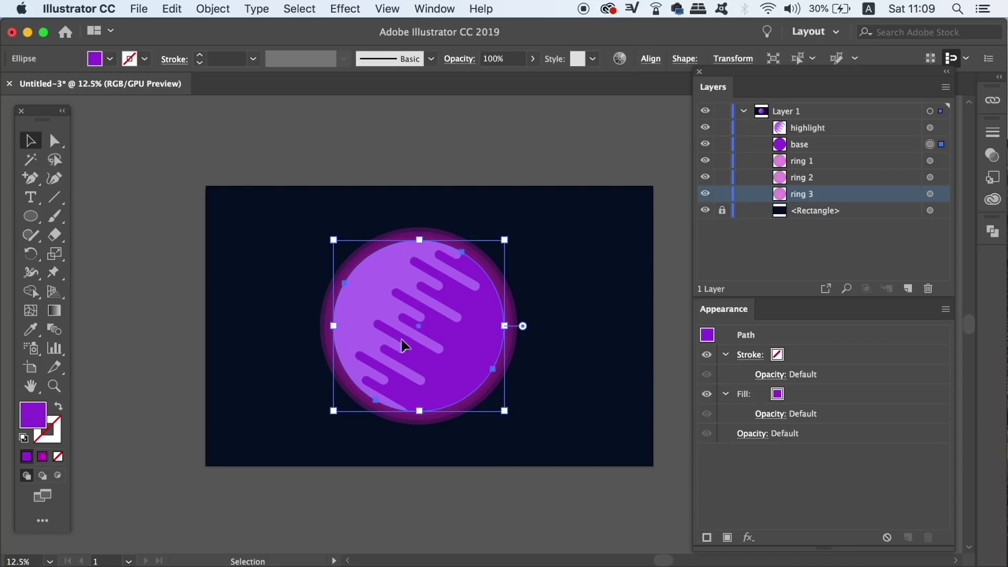
left_click(844, 146)
left_click(940, 128, "shift")
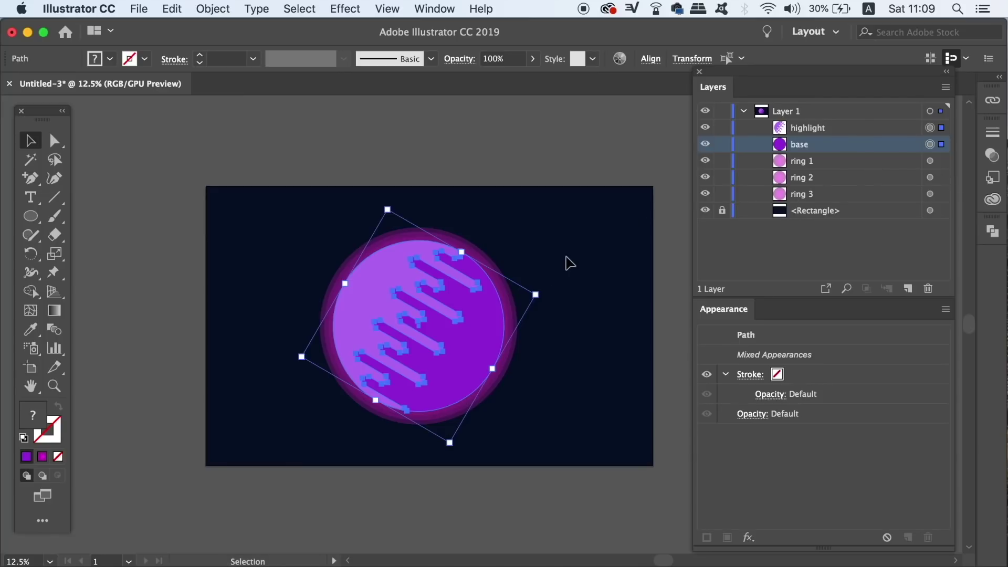
mouse_move(536, 292)
left_mouse_down()
mouse_move(519, 297)
mouse_move(530, 285)
left_mouse_up()
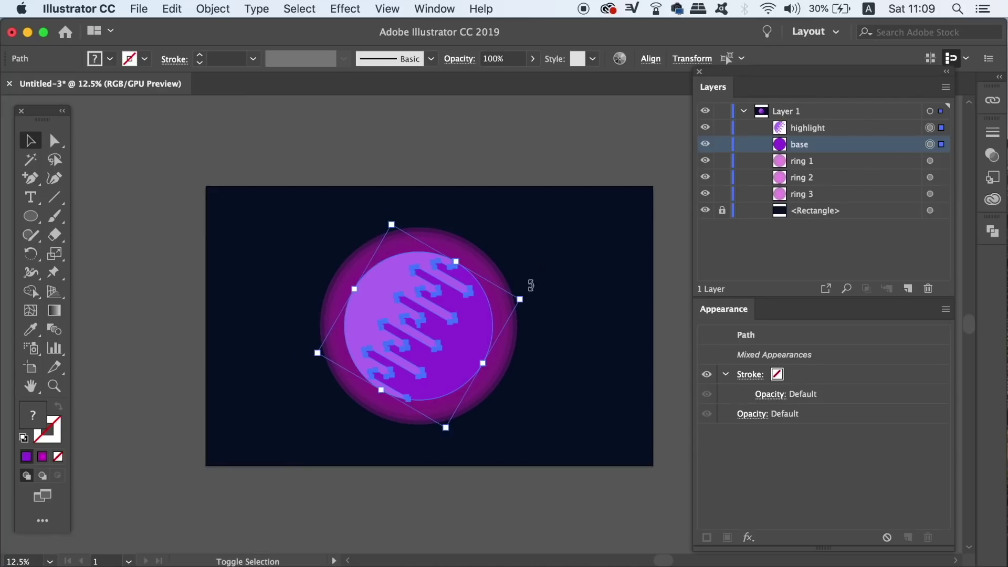
left_click(528, 168)
key("super+z")
key("super+z")
key("super+z")
key("super+z")
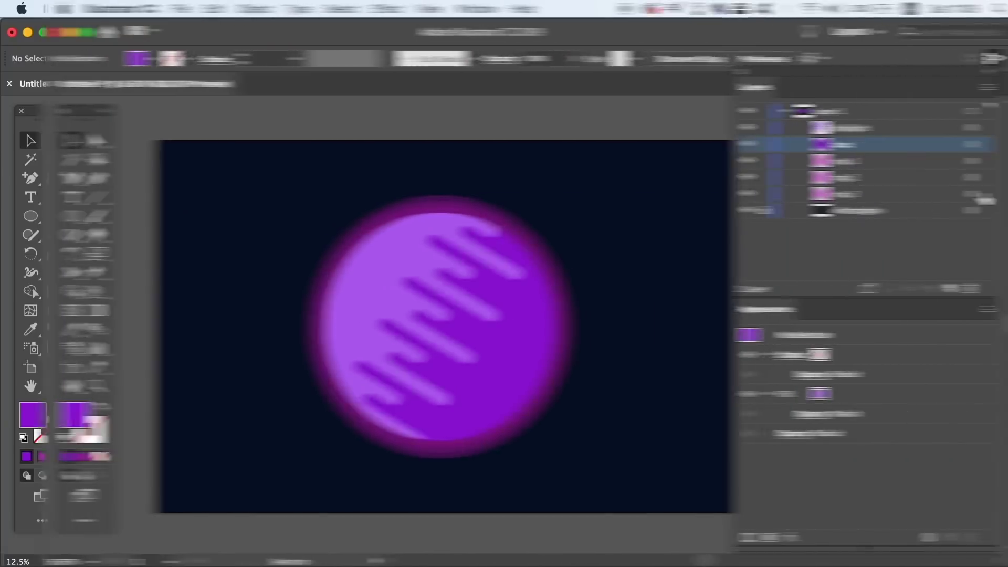
left_click(972, 194)
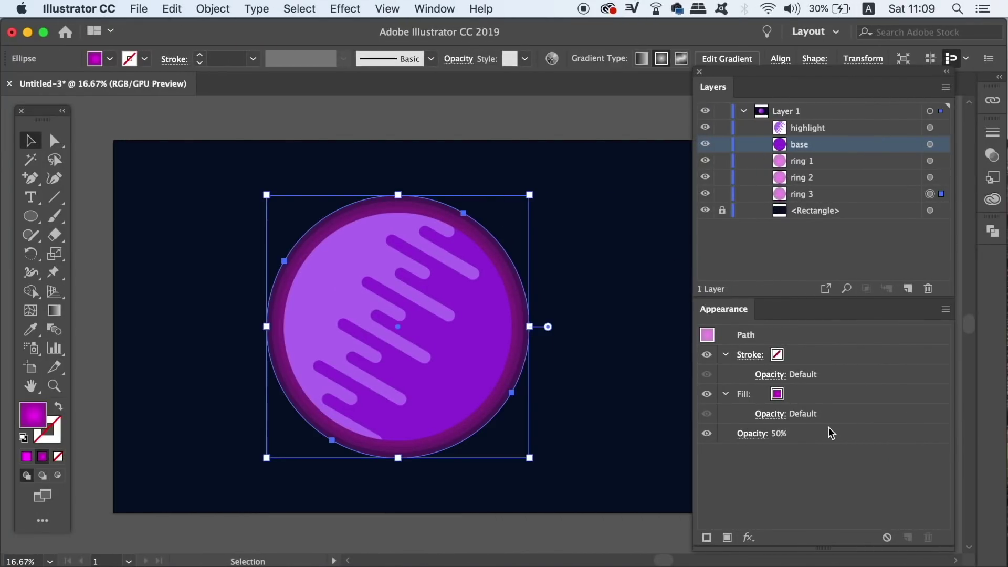
- Apply a 62.7 px Gaussian Blur to ring 3's fill from the Appearance panel
left_click(811, 398)
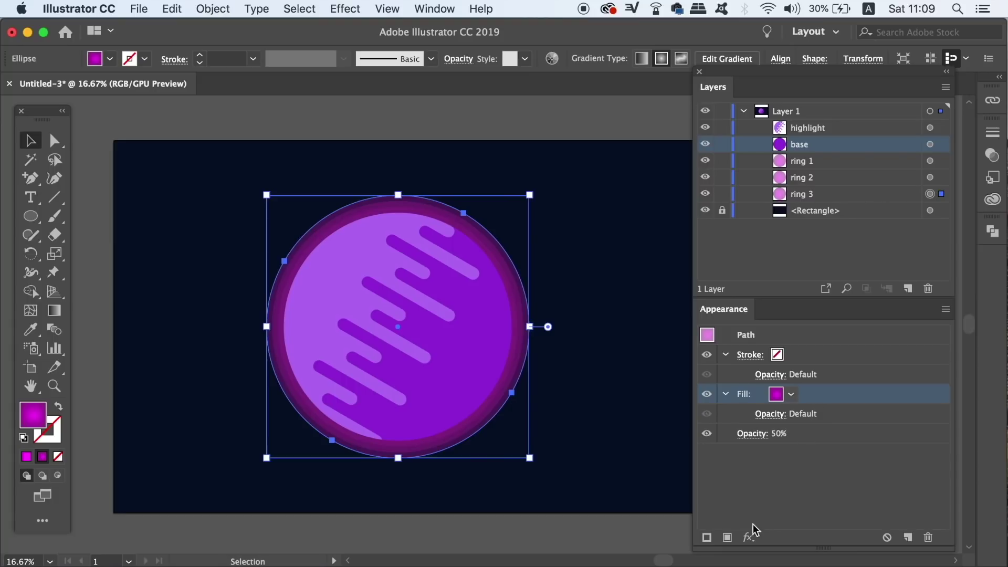
left_click(748, 537)
mouse_move(851, 489)
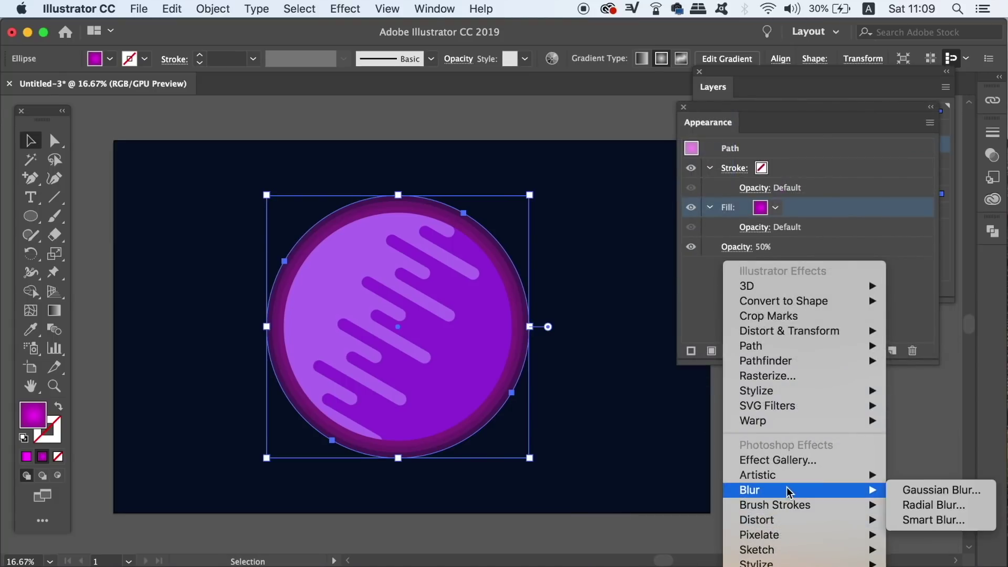
left_click(927, 491)
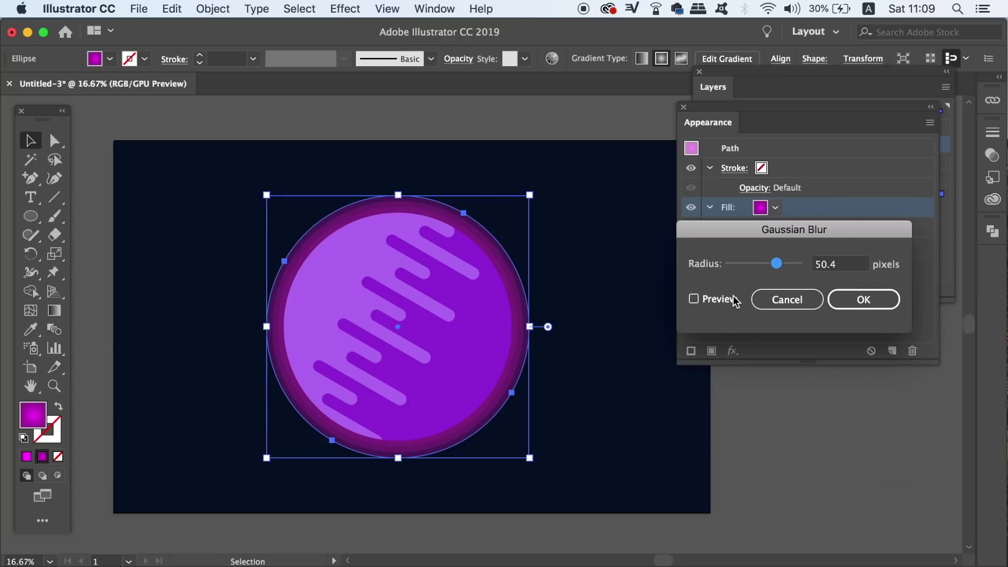
left_click(733, 300)
left_click_drag(776, 263, 787, 269)
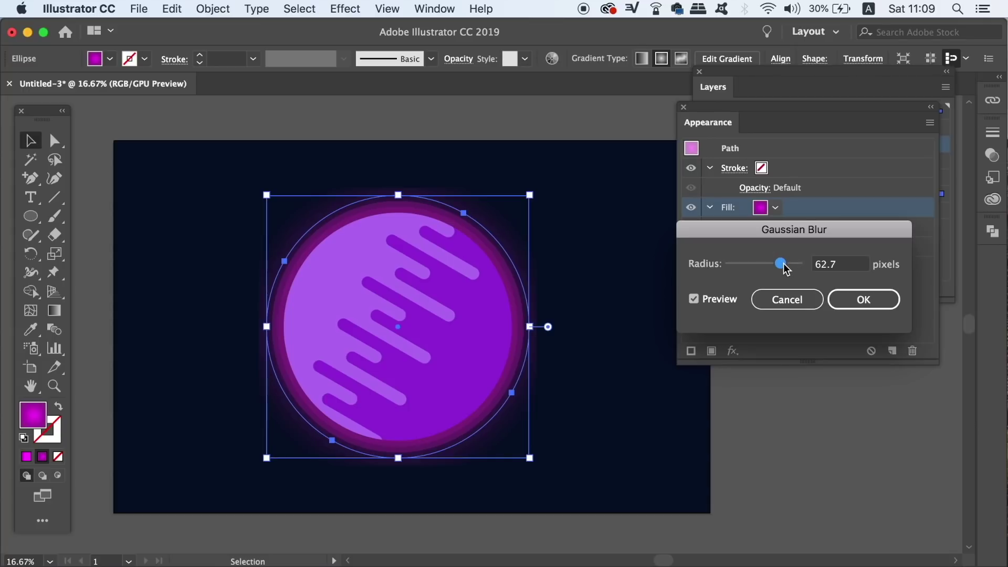
left_click(839, 298)
left_click(591, 135)
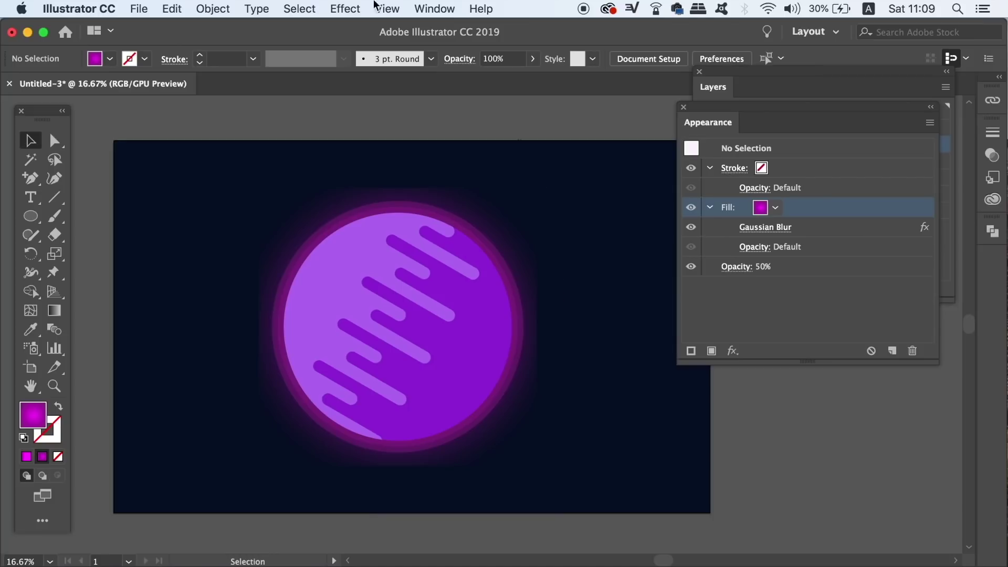
- Set the Document Raster Effects Settings to add 36 px around objects
left_click(299, 8)
mouse_move(345, 8)
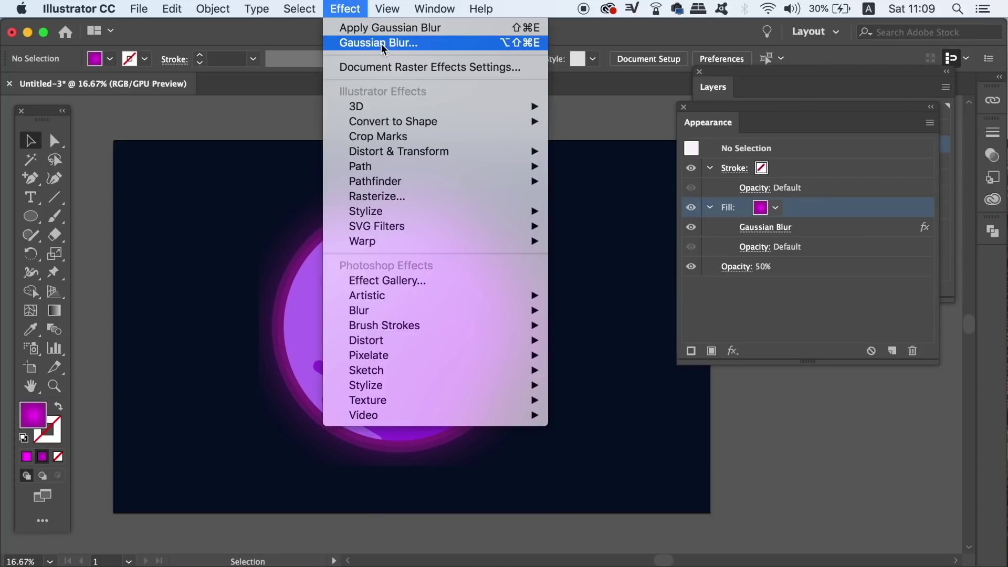
left_click(403, 68)
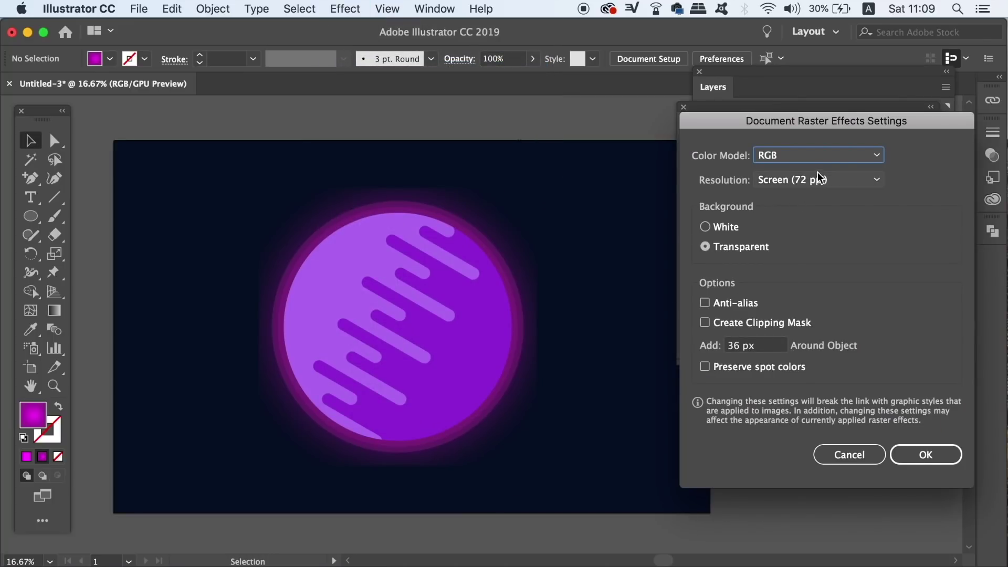
left_click(772, 346)
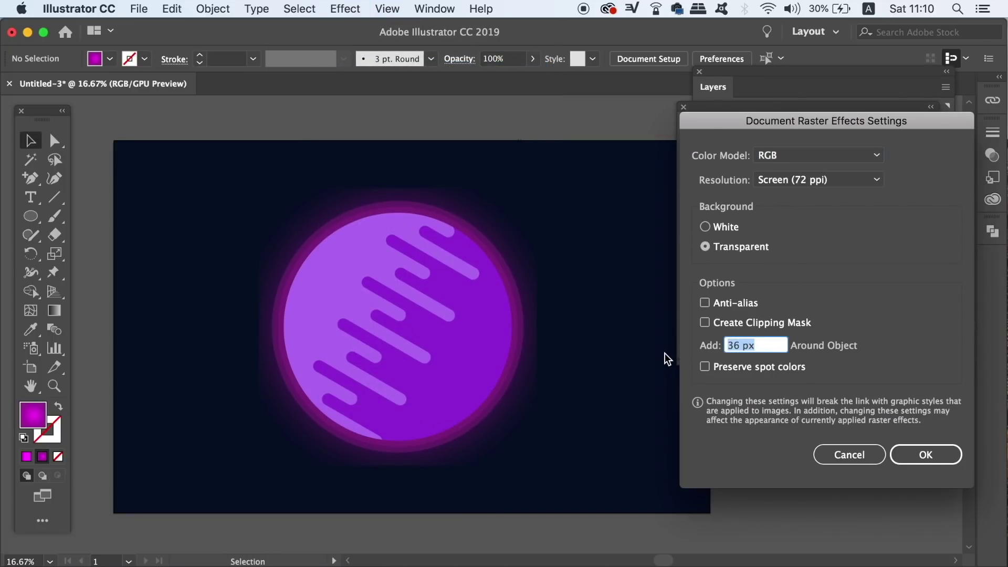
type("360")
key("Return")
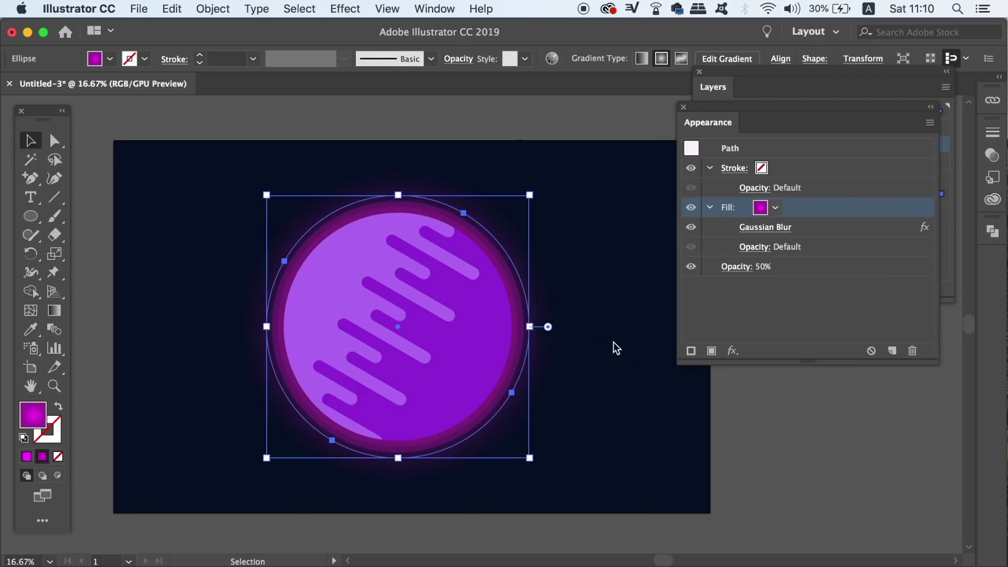
left_click(681, 316)
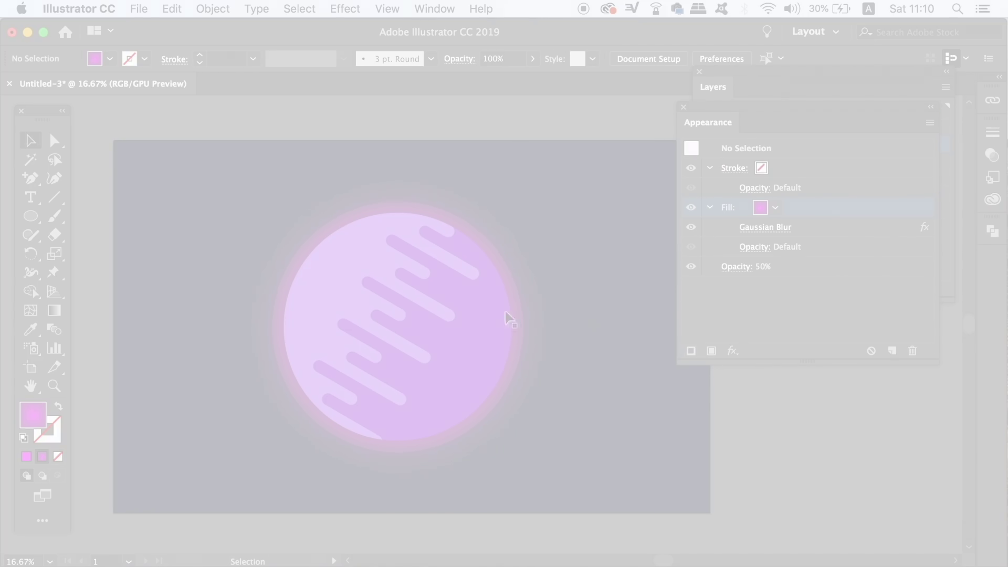